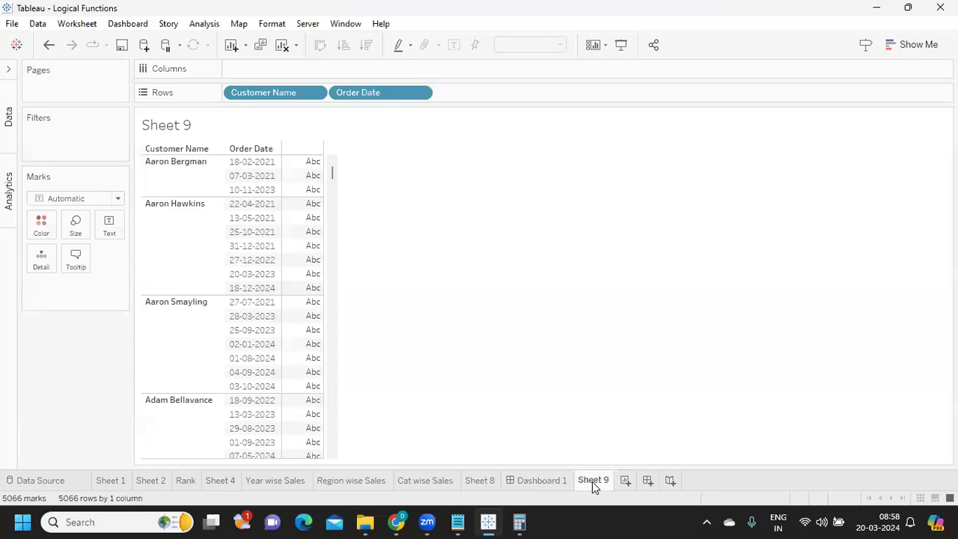
Switch to the Sheet 9 worksheet of Customer Name by Order Date
{"action": "left_click", "coordinate": [592, 481]}
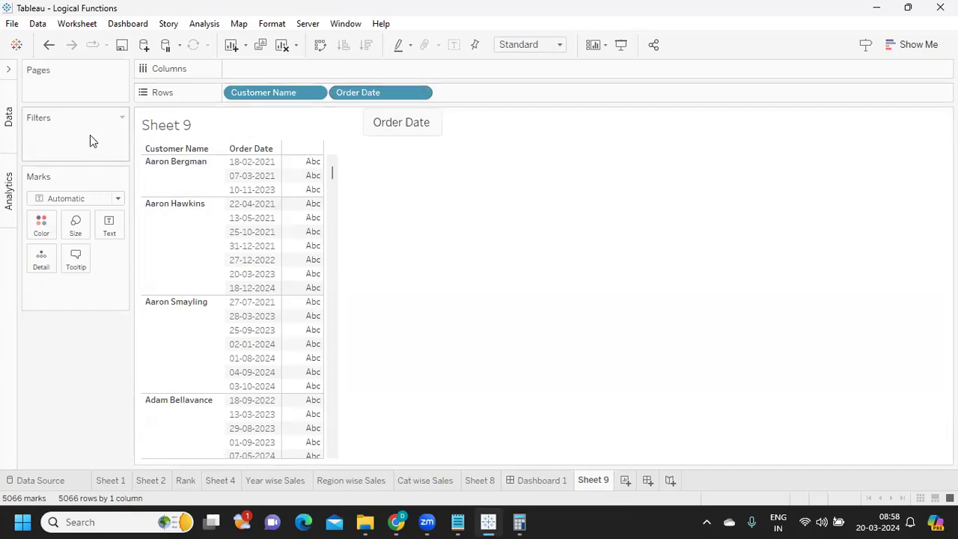
Expand the collapsed Data pane so the Orders fields are listed
{"action": "left_click", "coordinate": [9, 73]}
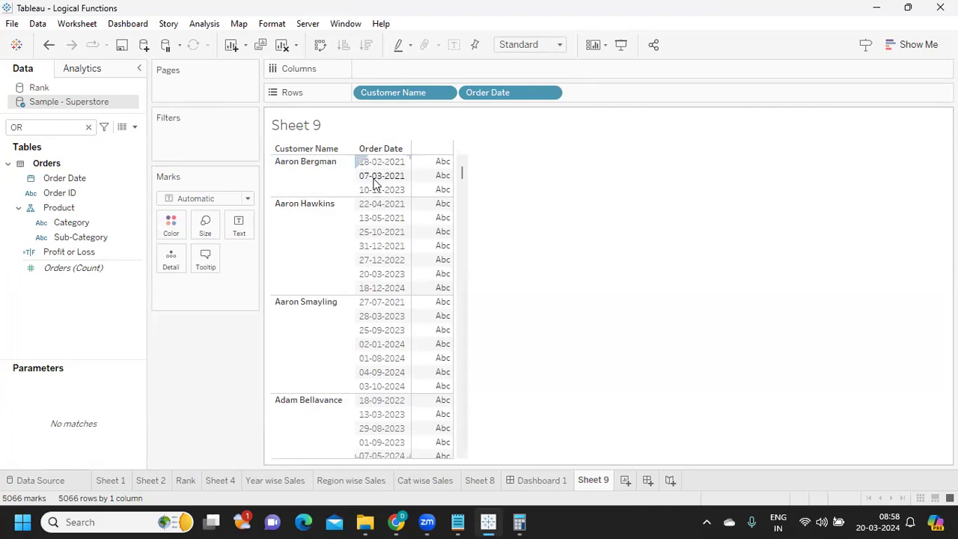
Clear the field search and start a new calculated field named 'First order'
{"action": "left_click", "coordinate": [87, 128]}
{"action": "left_click", "coordinate": [135, 126]}
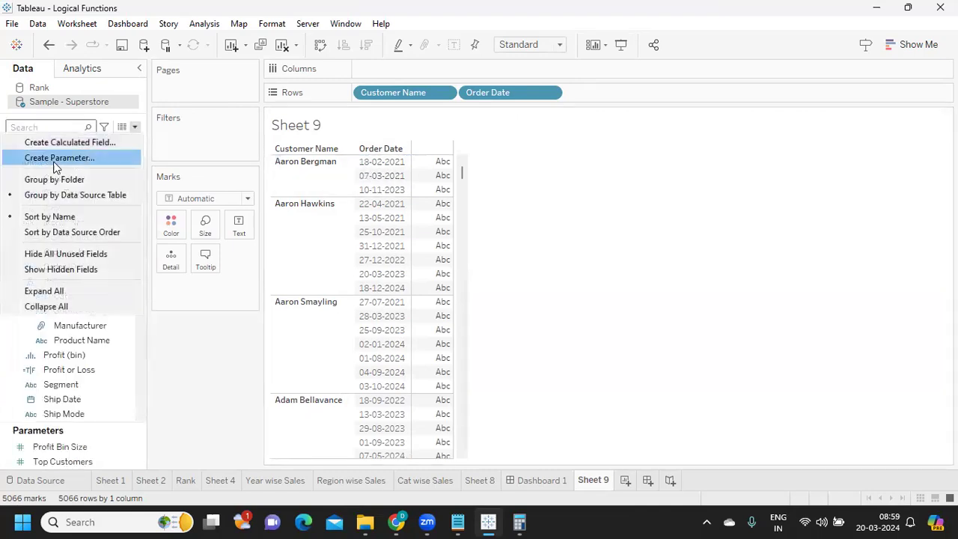
{"action": "left_click", "coordinate": [67, 143]}
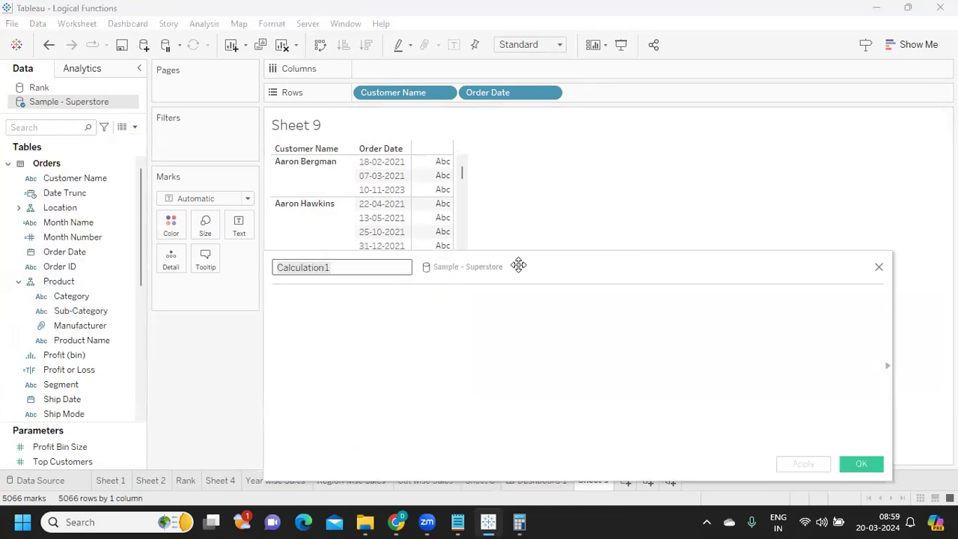
{"action": "left_click_drag", "start_coordinate": [522, 265], "coordinate": [815, 220]}
{"action": "type", "text": "F"}
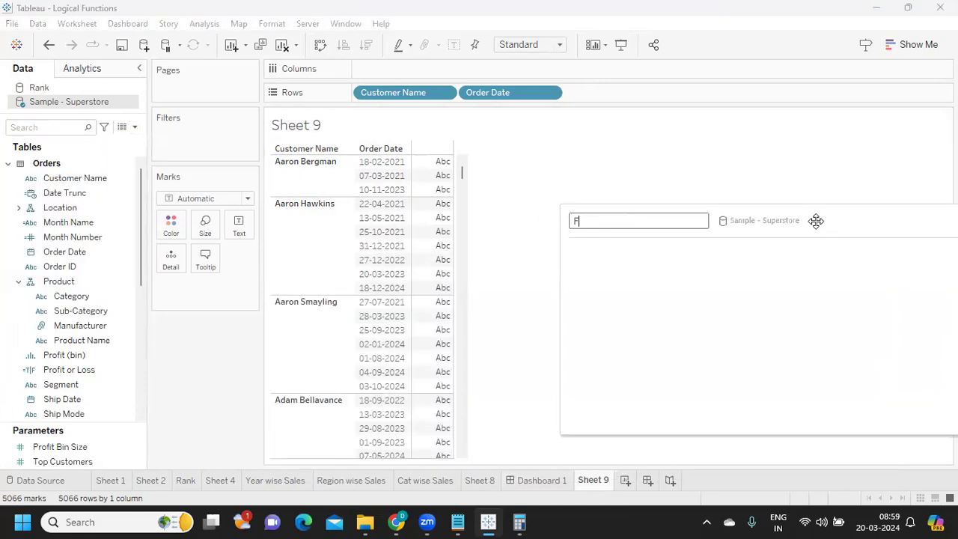
{"action": "type", "text": "irst order"}
{"action": "key", "text": "Tab"}
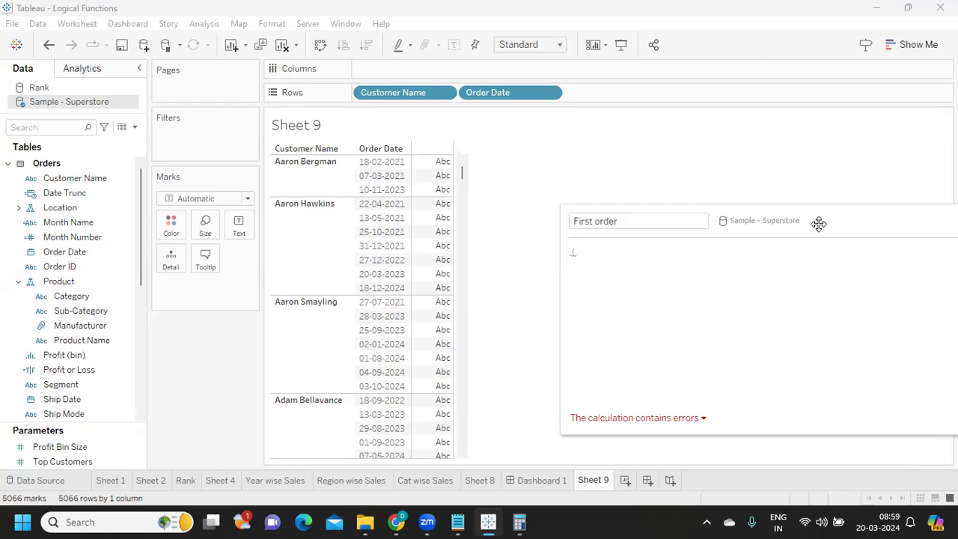
Write {FIXED [Customer Name] : min([Order Date])} with the comment 'give me min order date'
{"action": "type", "text": "{FIXED cu"}
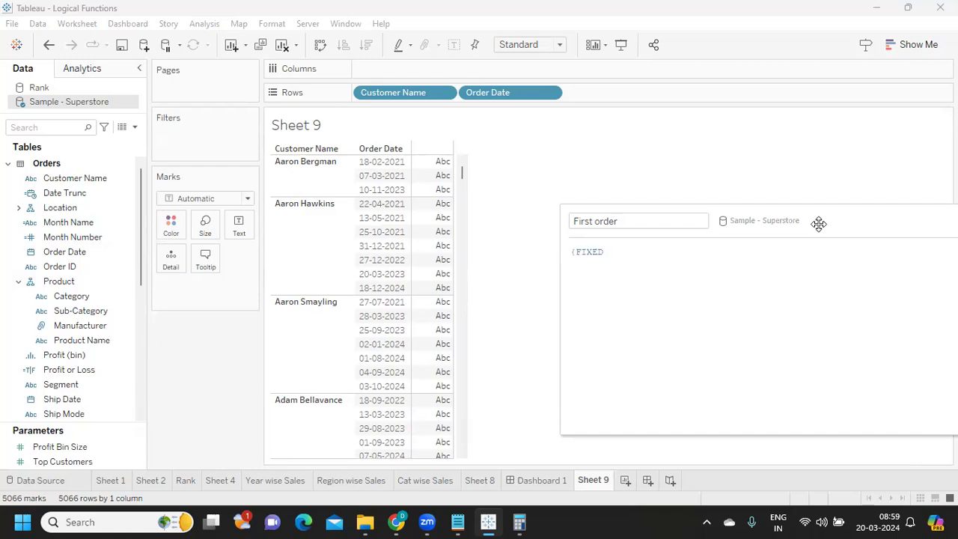
{"action": "key", "text": "Return"}
{"action": "type", "text": ":"}
{"action": "key", "text": "Return"}
{"action": "key", "text": "Return"}
{"action": "type", "text": "//F"}
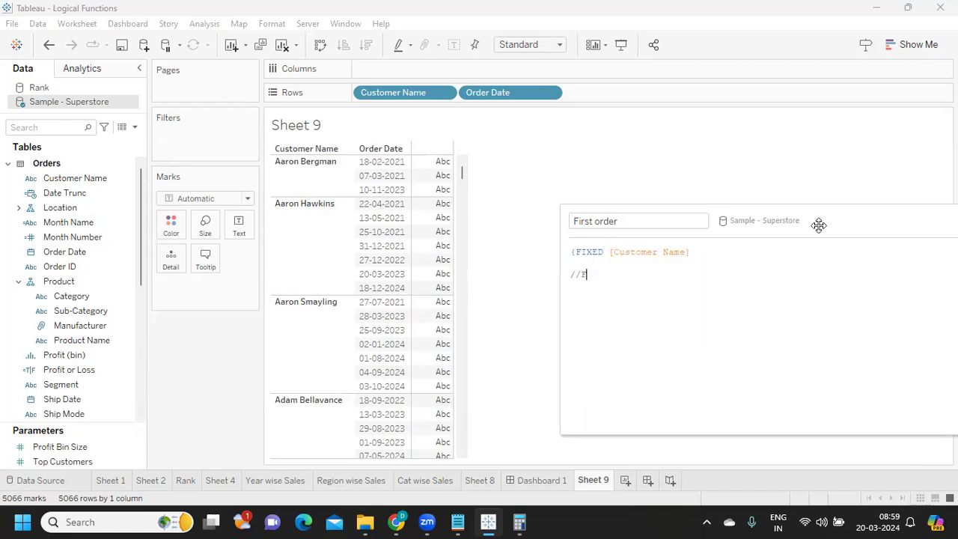
{"action": "type", "text": "or Each Customer"}
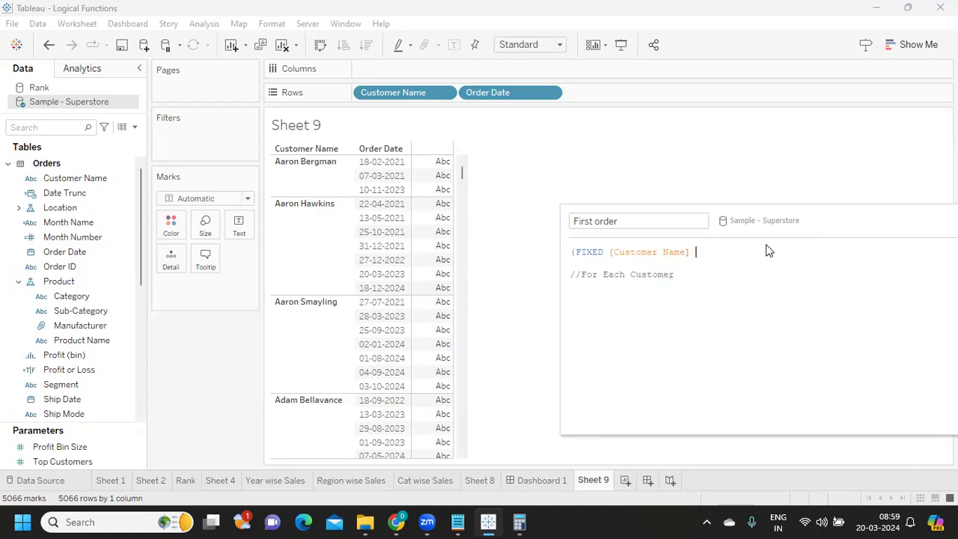
{"action": "type", "text": " : min"}
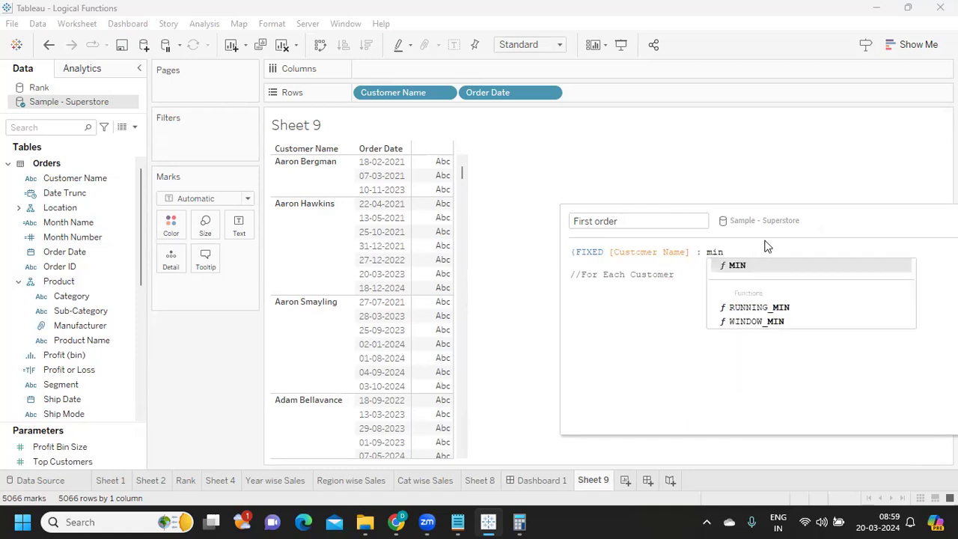
{"action": "type", "text": "([ord"}
{"action": "key", "text": "Return"}
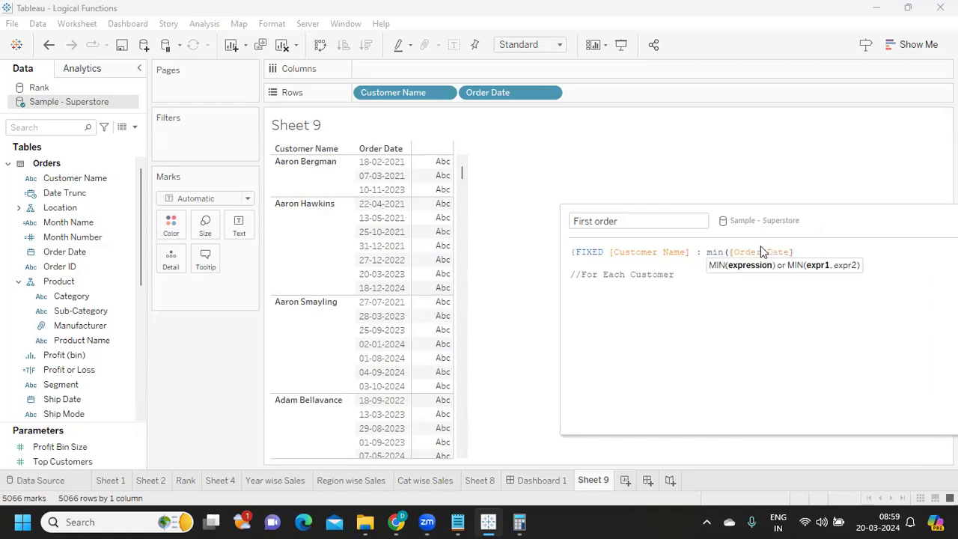
{"action": "type", "text": ")"}
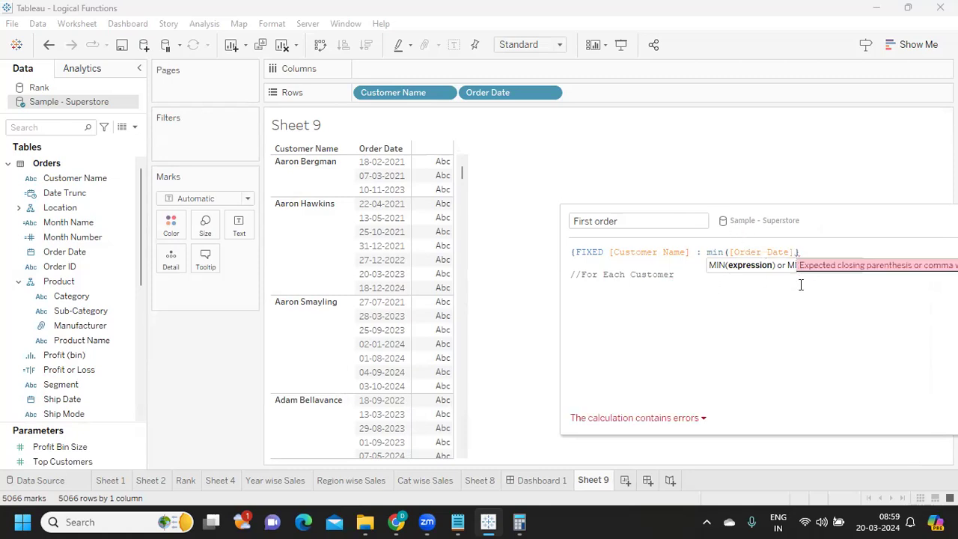
{"action": "type", "text": "}"}
{"action": "left_click", "coordinate": [717, 274]}
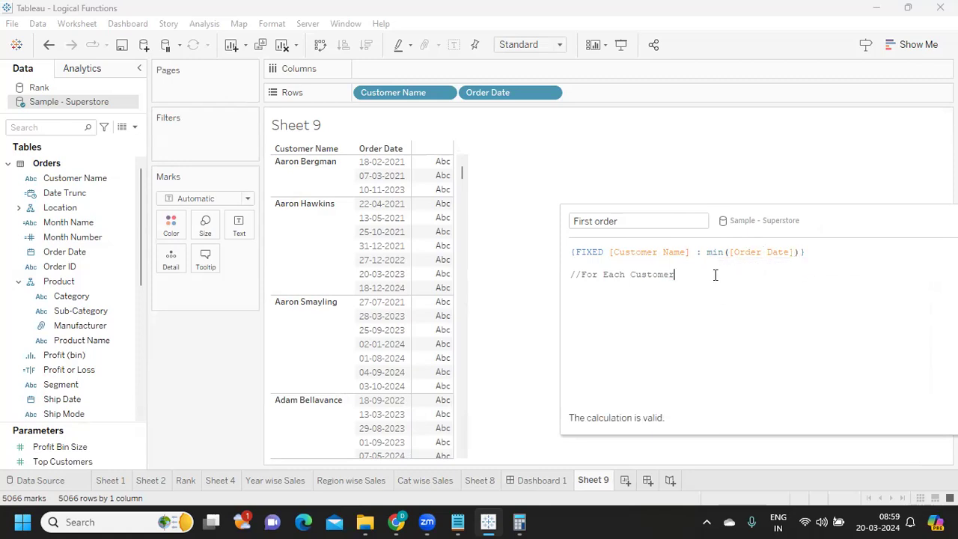
{"action": "type", "text": "give me "}
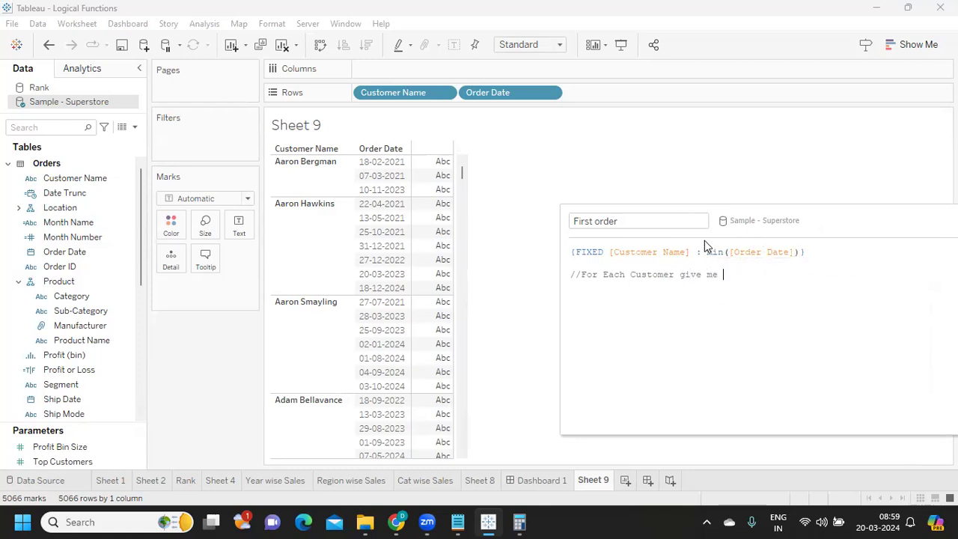
{"action": "type", "text": "min order date"}
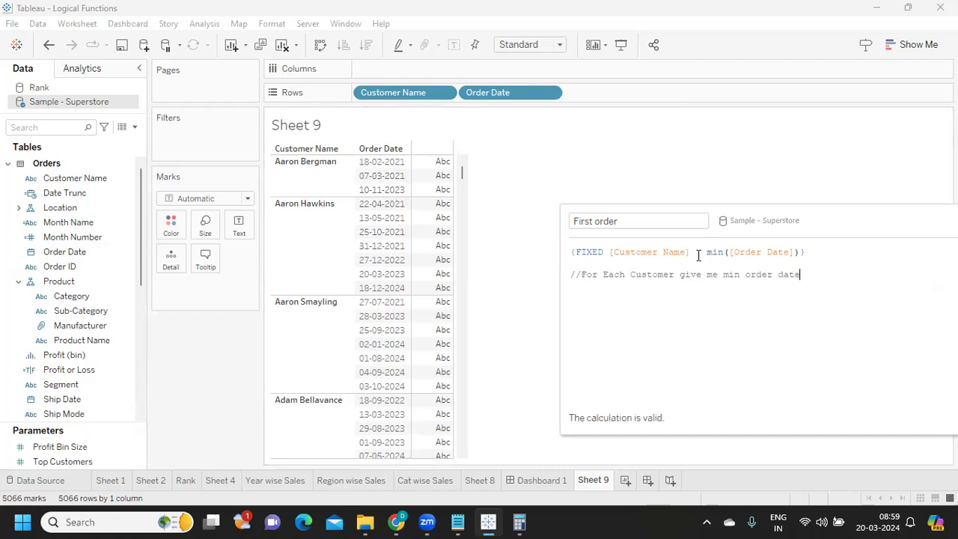
Add [Order Date] as a second FIXED dimension after Customer Name
{"action": "left_click", "coordinate": [691, 252]}
{"action": "type", "text": ",[Order Date]"}
{"action": "key", "text": "Return"}
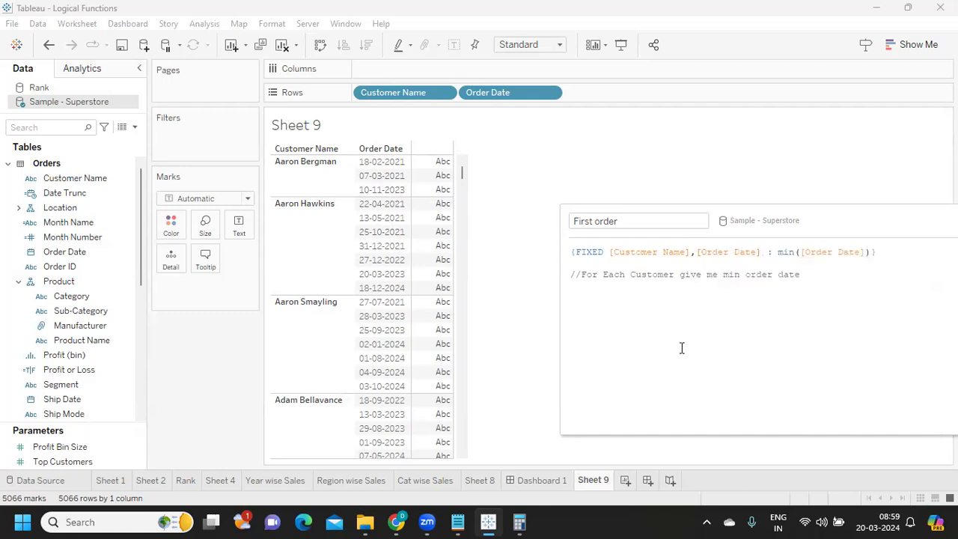
{"action": "left_click_drag", "start_coordinate": [774, 220], "coordinate": [627, 190]}
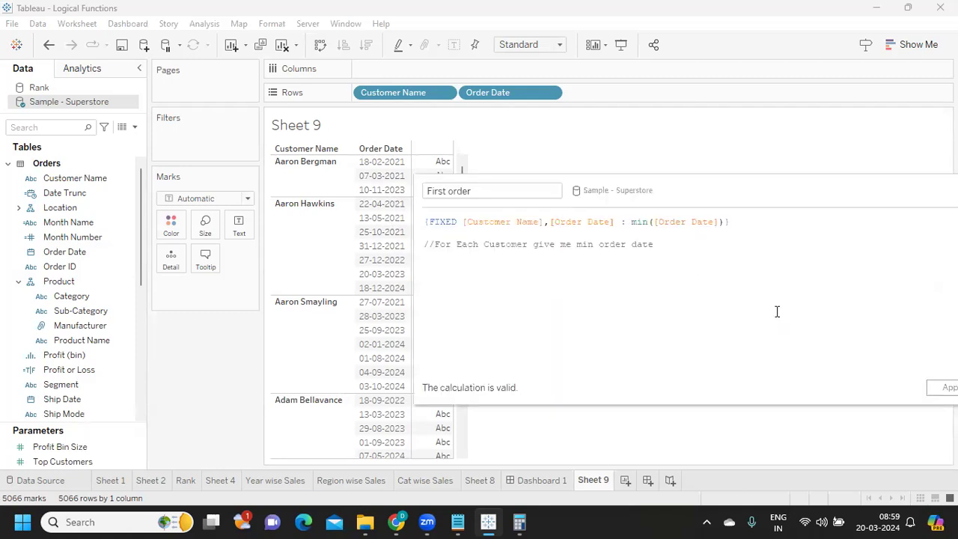
{"action": "left_click_drag", "start_coordinate": [416, 327], "coordinate": [593, 315]}
{"action": "left_click_drag", "start_coordinate": [830, 191], "coordinate": [649, 186]}
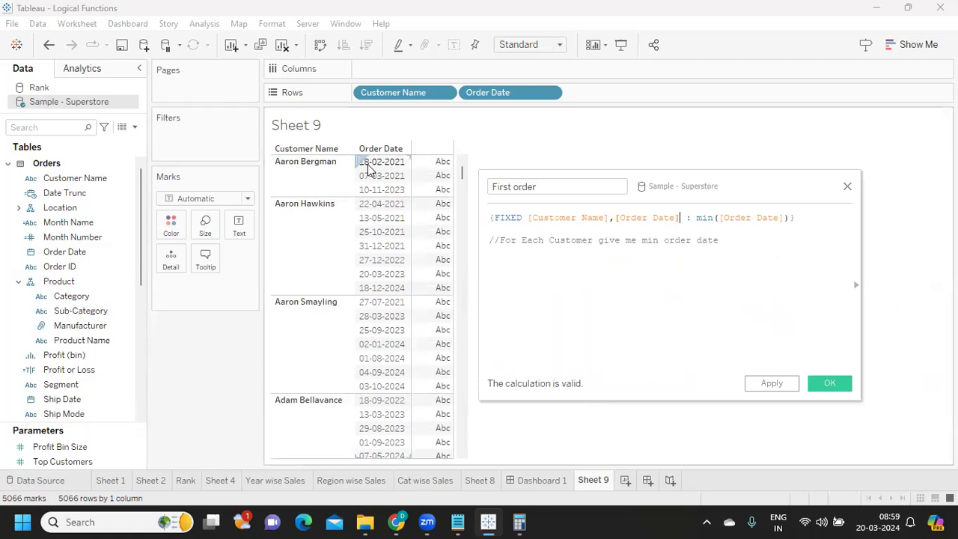
{"action": "left_click_drag", "start_coordinate": [695, 187], "coordinate": [753, 177]}
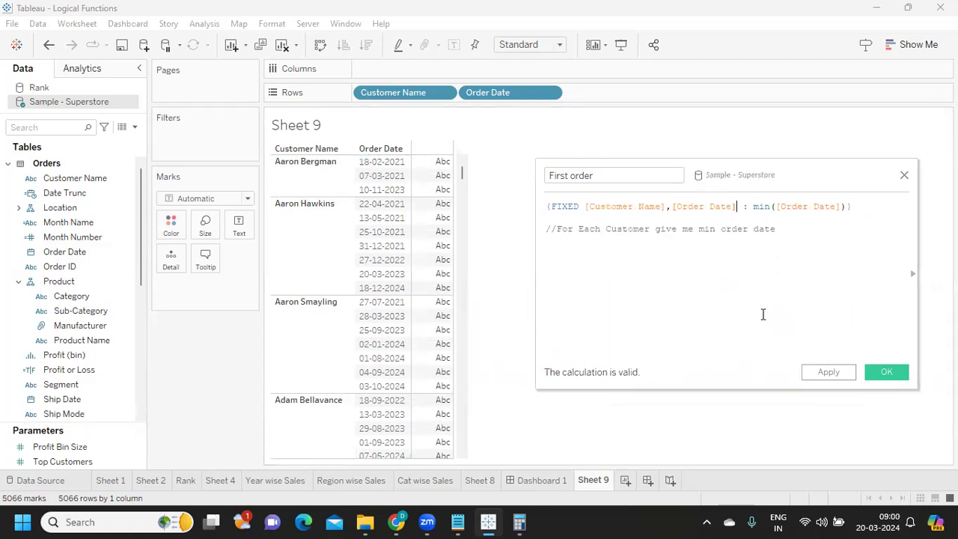
Apply First order and add it to Rows as a discrete exact-date column
{"action": "left_click", "coordinate": [832, 372]}
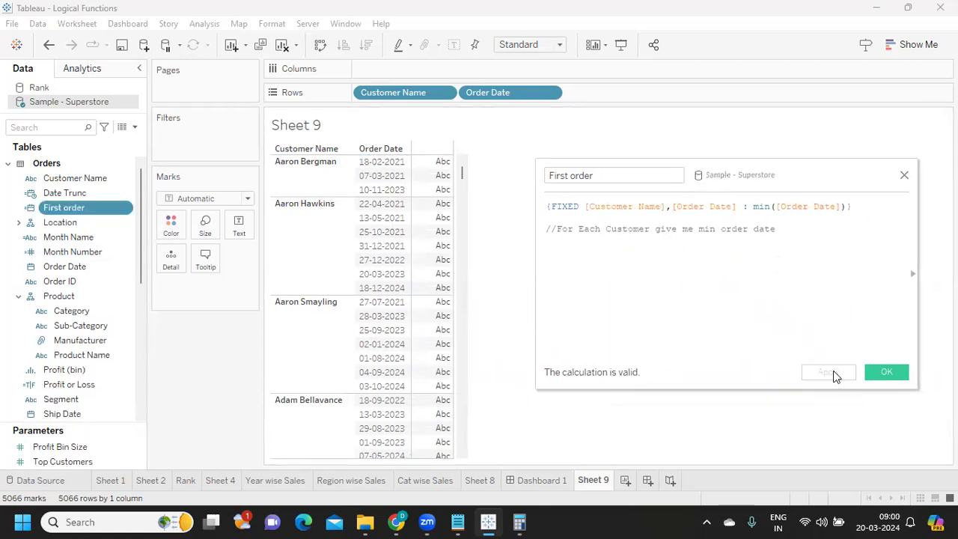
{"action": "left_click_drag", "start_coordinate": [112, 208], "coordinate": [629, 109]}
{"action": "left_click", "coordinate": [654, 92]}
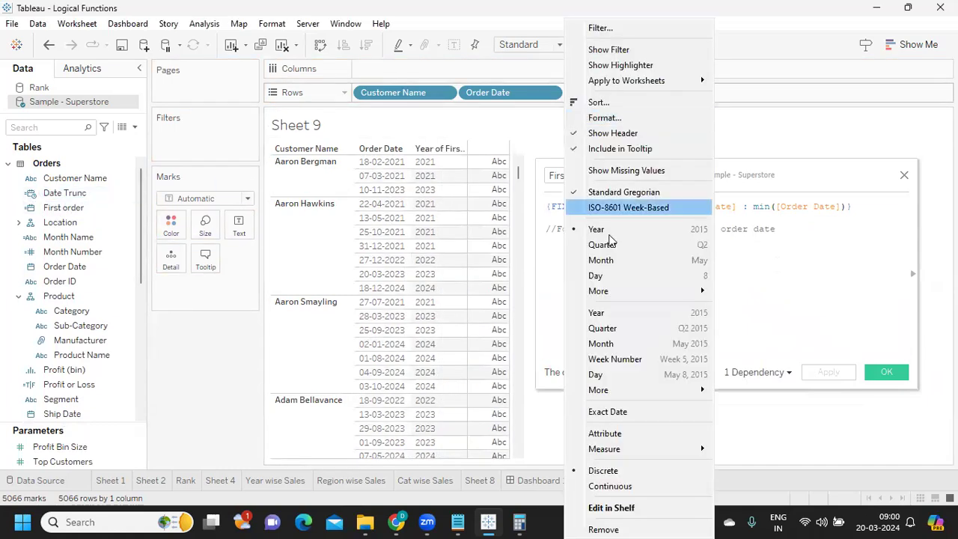
{"action": "left_click", "coordinate": [562, 363]}
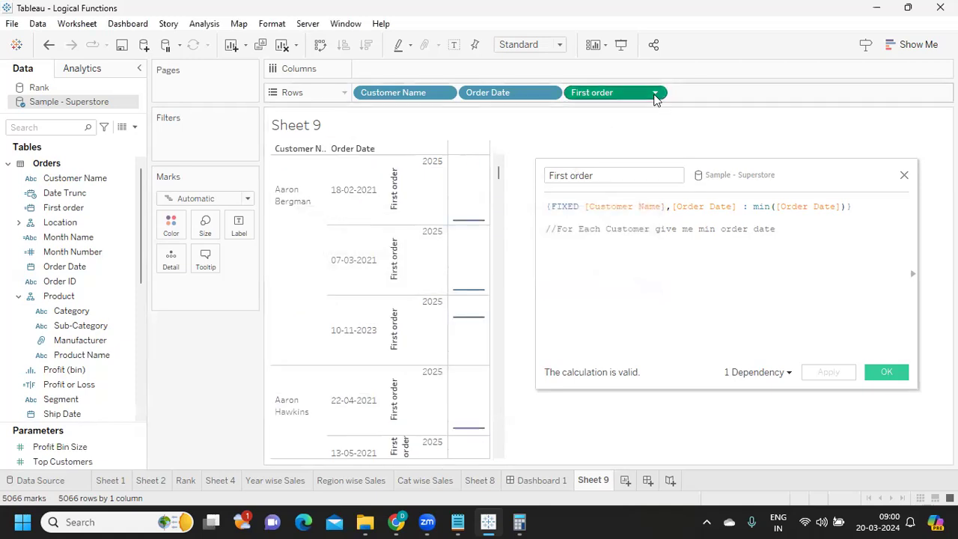
{"action": "left_click", "coordinate": [655, 94]}
{"action": "left_click", "coordinate": [610, 470]}
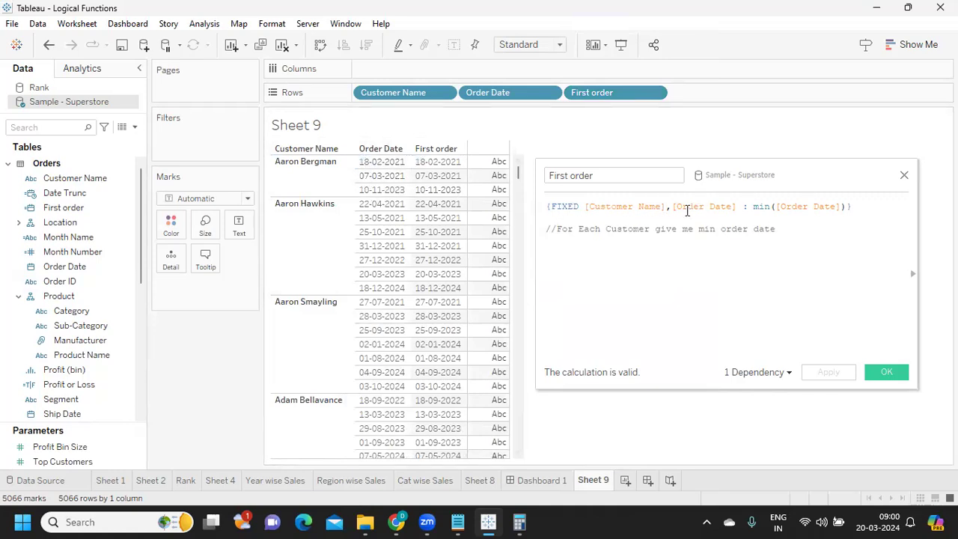
Remove and reapply [Order Date] in First order's FIXED dimensions, applying each version
{"action": "left_click_drag", "start_coordinate": [668, 210], "coordinate": [737, 212]}
{"action": "key", "text": "BackSpace"}
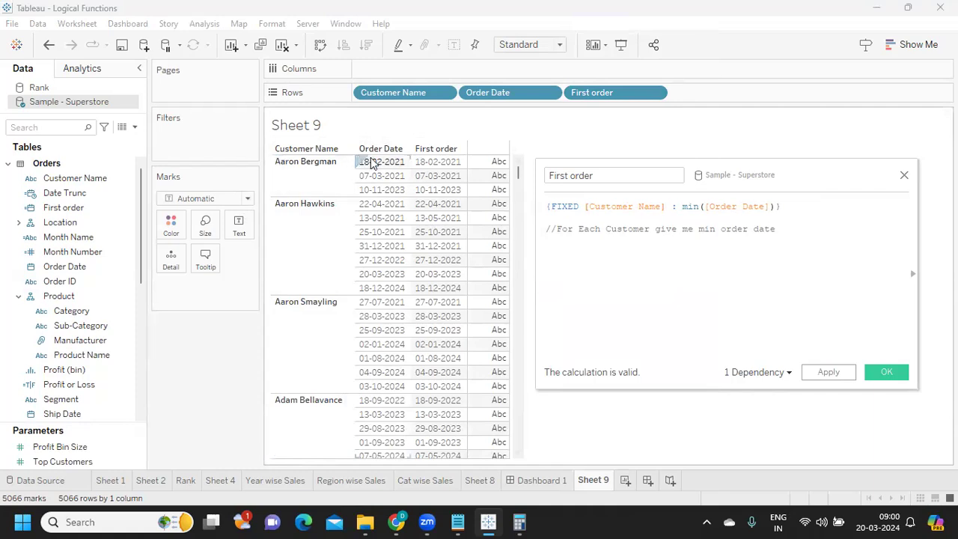
{"action": "left_click", "coordinate": [826, 372]}
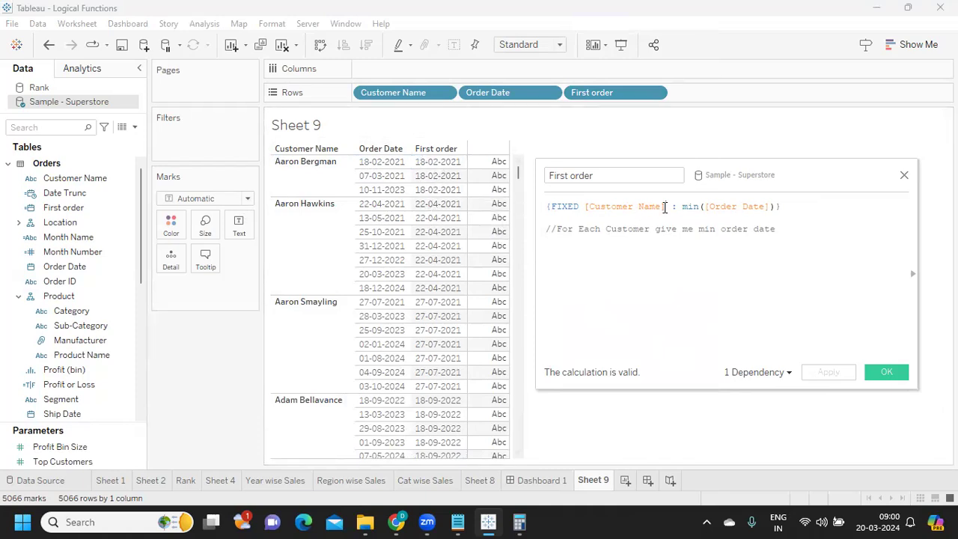
{"action": "type", "text": ",[Order Date]"}
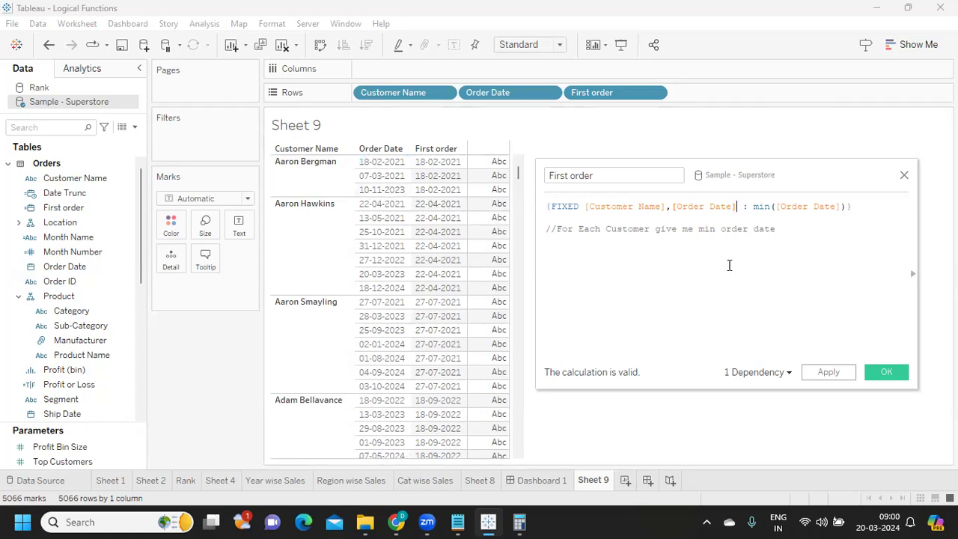
{"action": "left_click", "coordinate": [826, 373]}
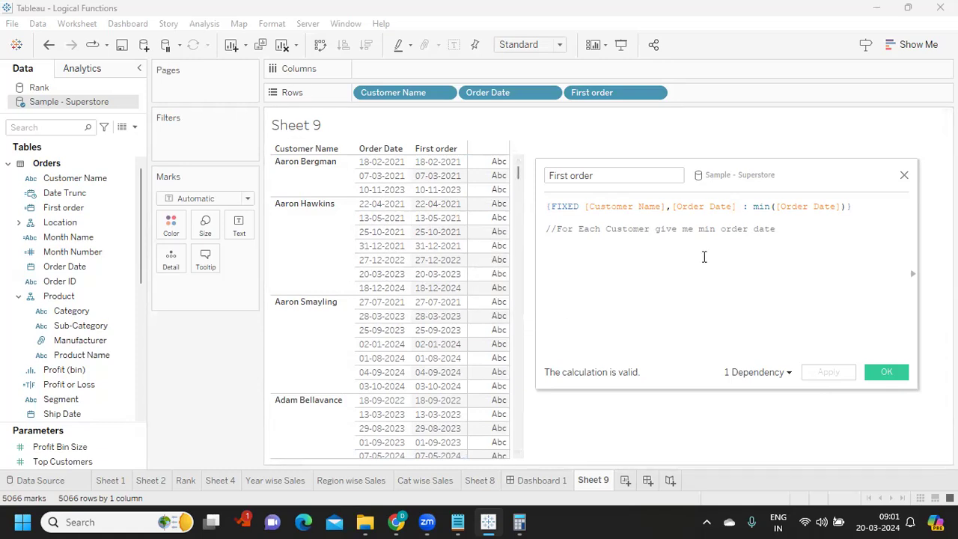
Change the second FIXED dimension to YEAR([Order Date]) and apply
{"action": "double_click", "coordinate": [675, 207]}
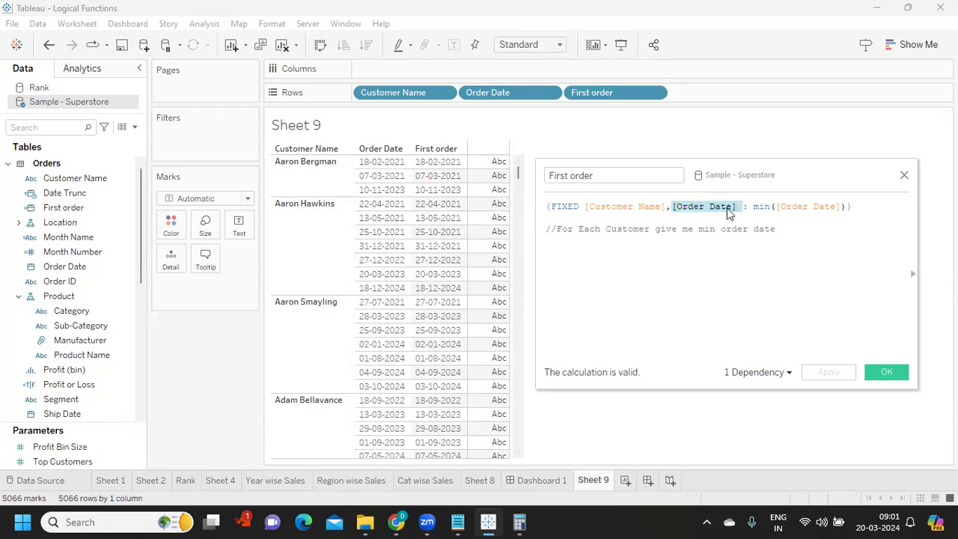
{"action": "left_click", "coordinate": [674, 208]}
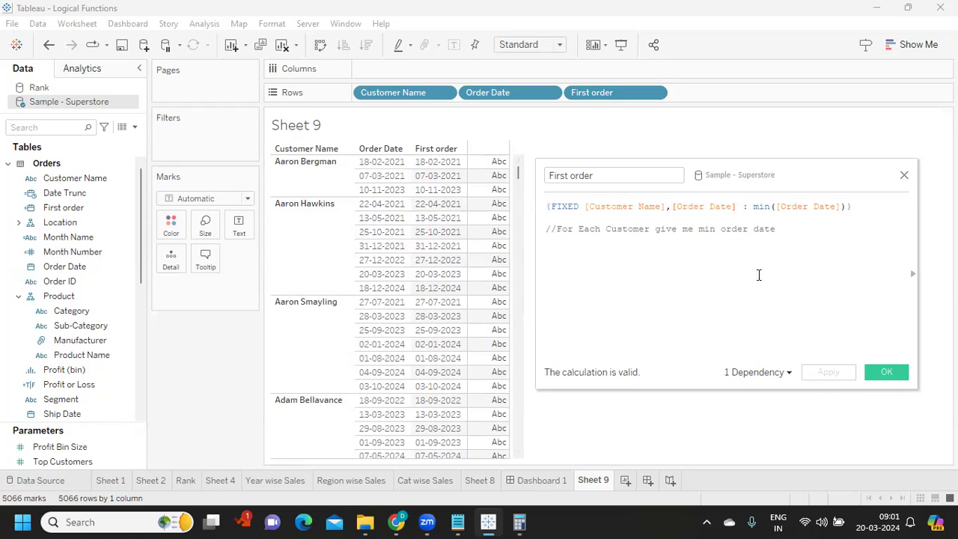
{"action": "type", "text": "year"}
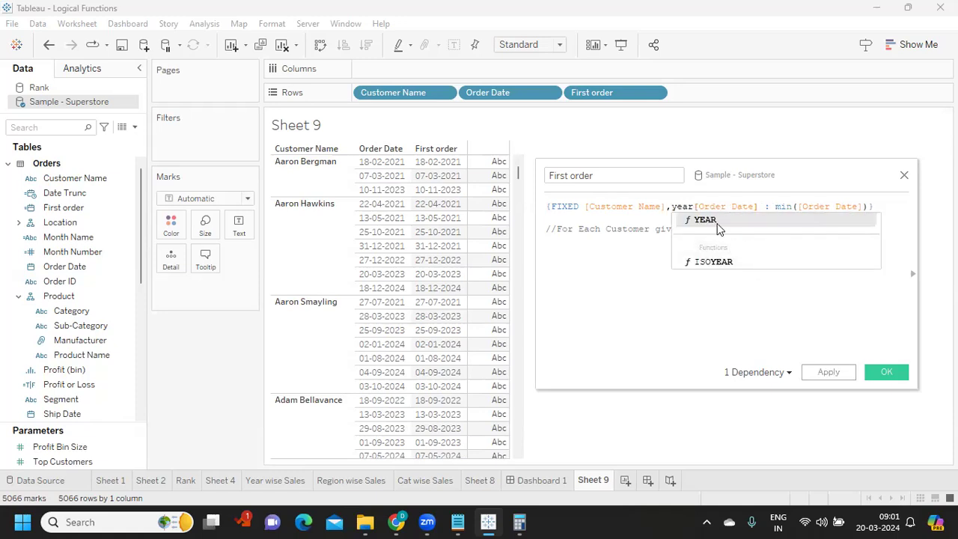
{"action": "left_click", "coordinate": [718, 223]}
{"action": "key", "text": "Delete"}
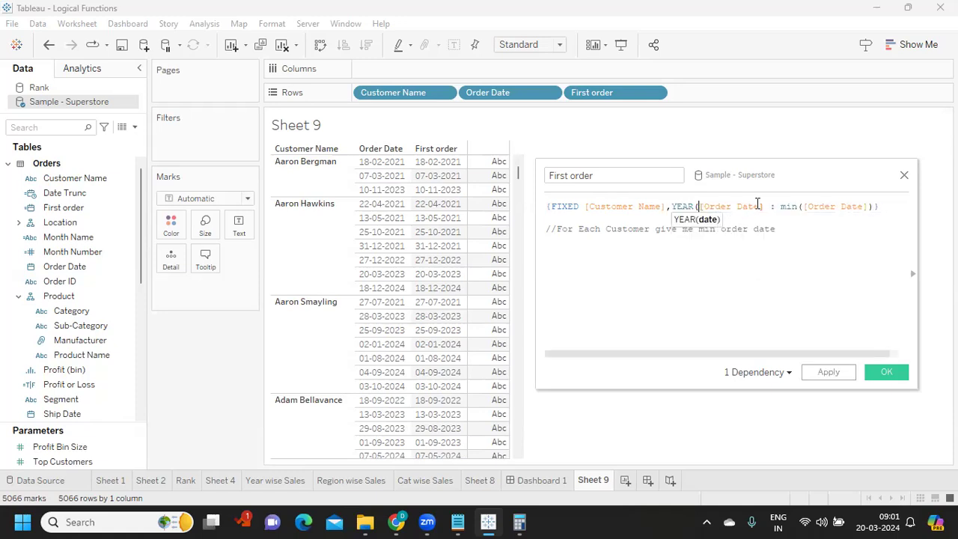
{"action": "type", "text": ")"}
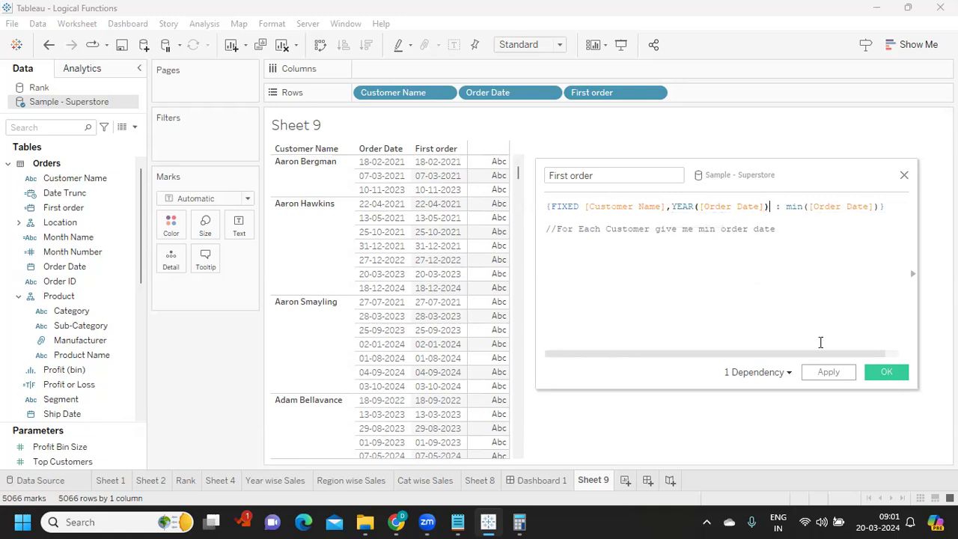
{"action": "left_click", "coordinate": [829, 373]}
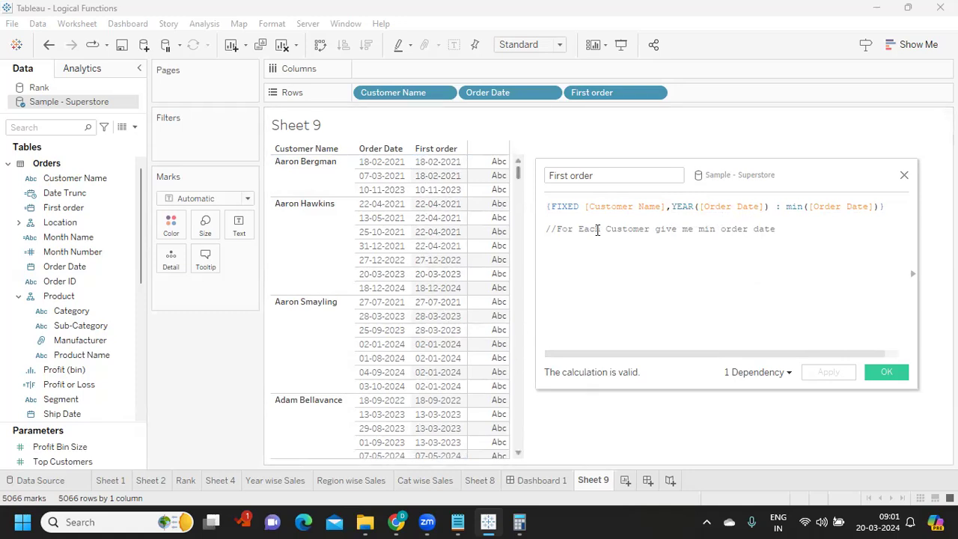
Delete the YEAR([Order Date]) term so First order fixes on Customer Name only, then apply and close
{"action": "double_click", "coordinate": [600, 207]}
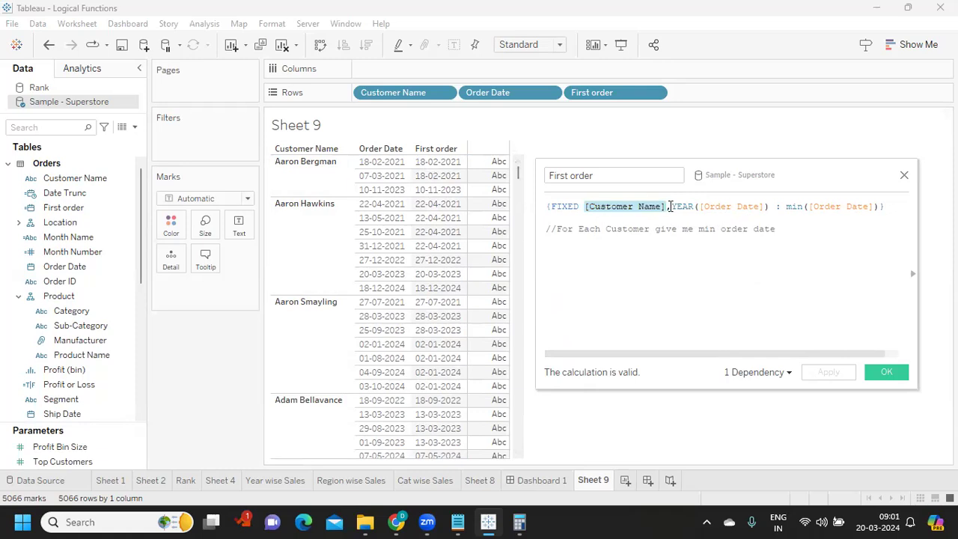
{"action": "double_click", "coordinate": [681, 207]}
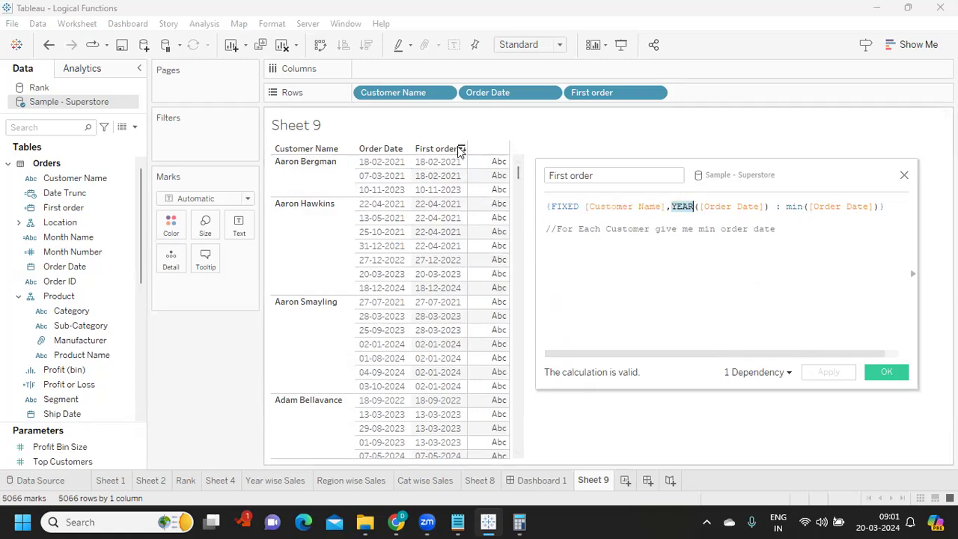
{"action": "left_click", "coordinate": [669, 208]}
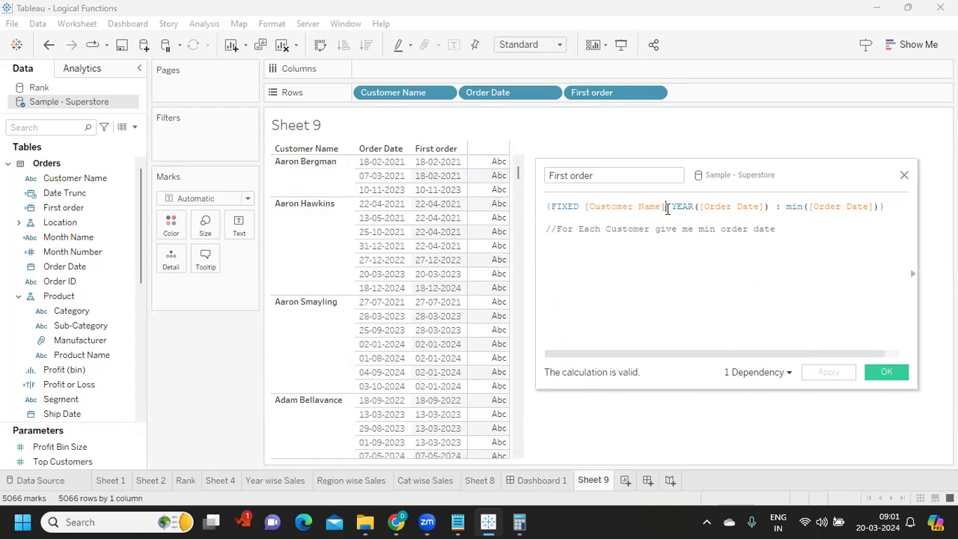
{"action": "left_click", "coordinate": [783, 216], "text": "shift"}
{"action": "left_click", "coordinate": [770, 207], "text": "shift"}
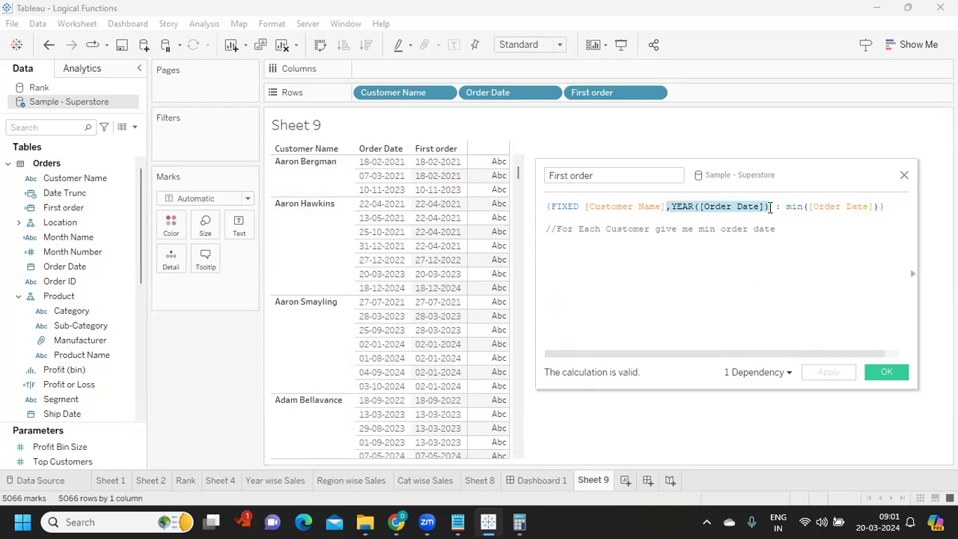
{"action": "key", "text": "BackSpace"}
{"action": "left_click", "coordinate": [823, 372]}
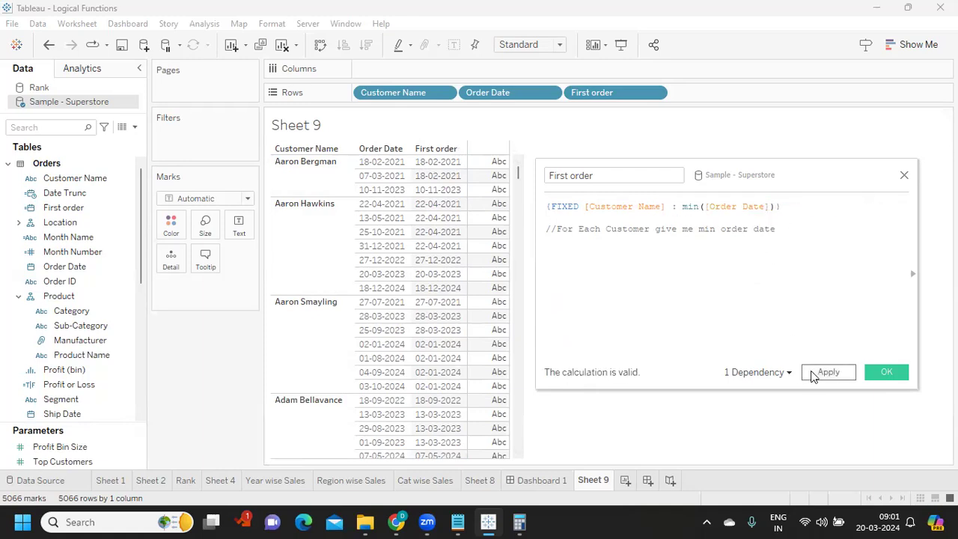
{"action": "left_click", "coordinate": [886, 372]}
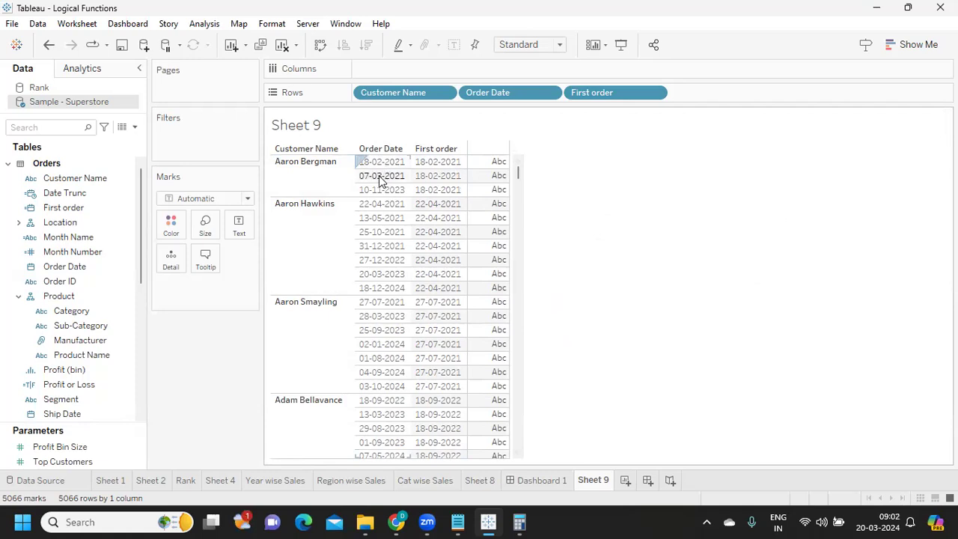
Start a new calculated field named 'Second Order'
{"action": "left_click", "coordinate": [134, 128]}
{"action": "left_click", "coordinate": [96, 143]}
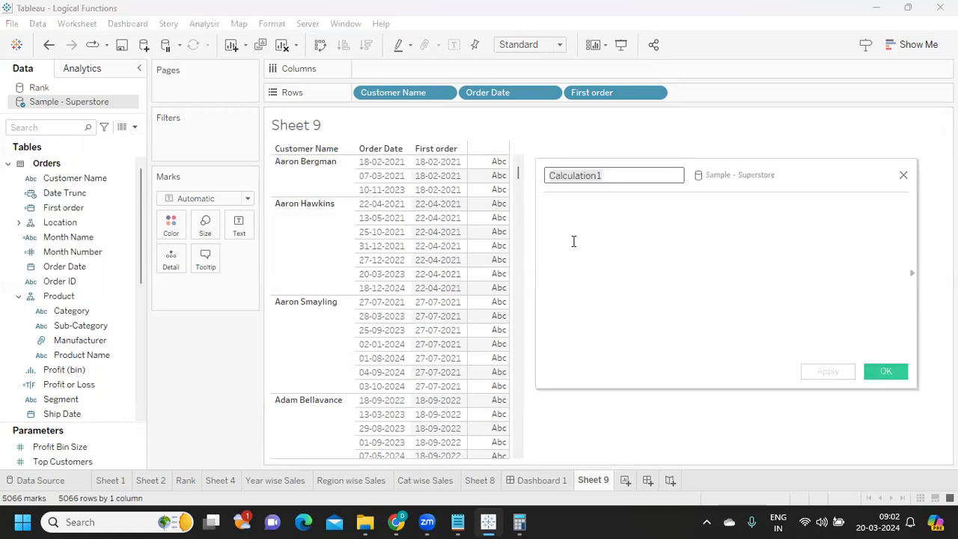
{"action": "type", "text": "Second"}
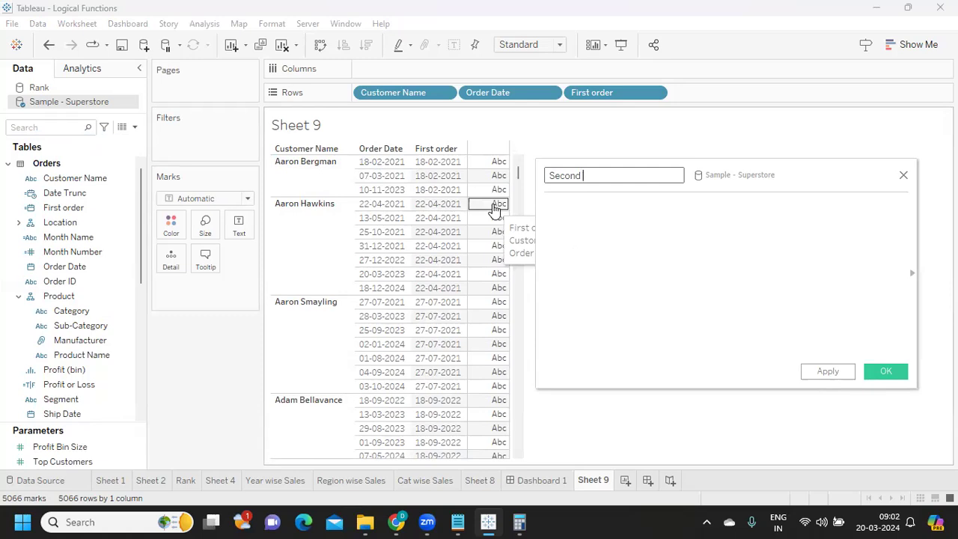
{"action": "type", "text": "Order"}
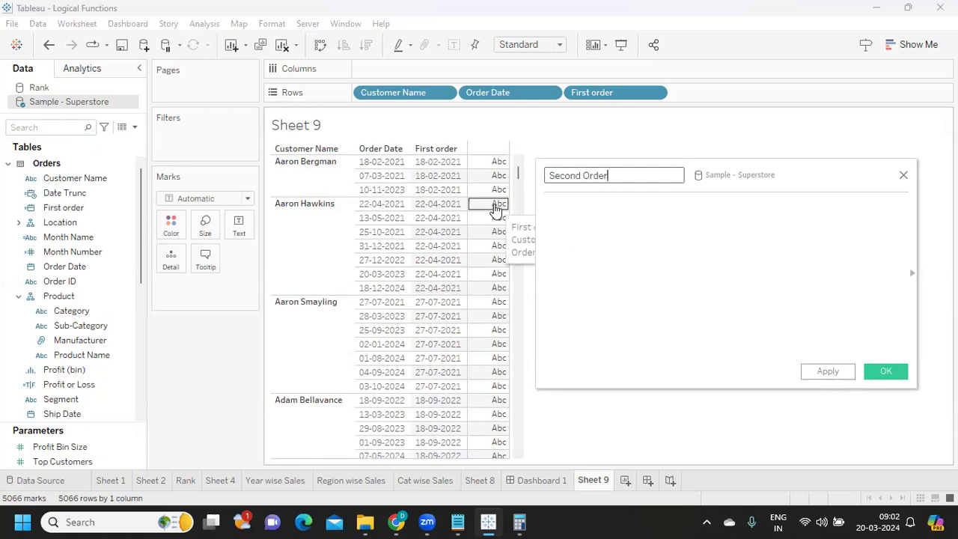
{"action": "key", "text": "Tab"}
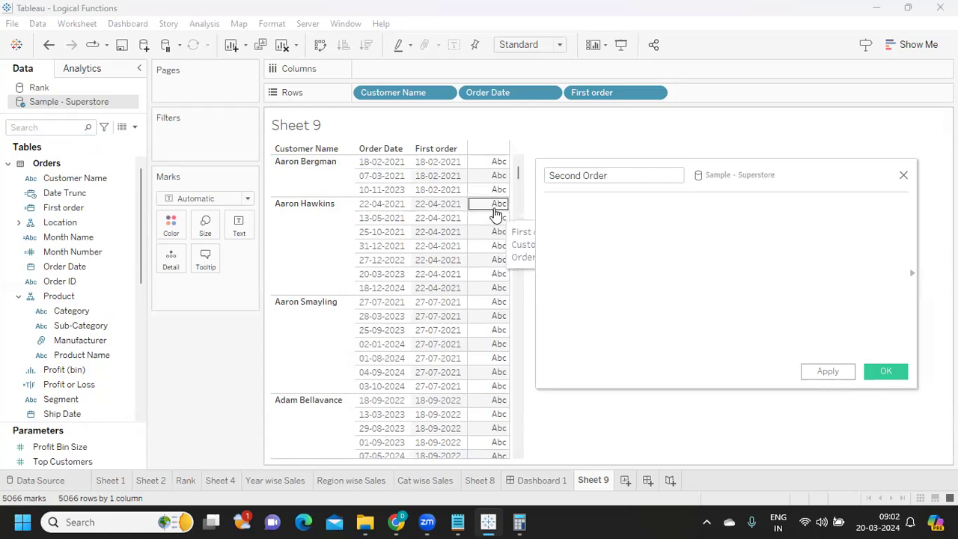
Enter the formula {FIXED [Customer Name] : MIN([Order Date])
{"action": "type", "text": "{fix"}
{"action": "key", "text": "Return"}
{"action": "type", "text": "custo"}
{"action": "key", "text": "Return"}
{"action": "type", "text": ":"}
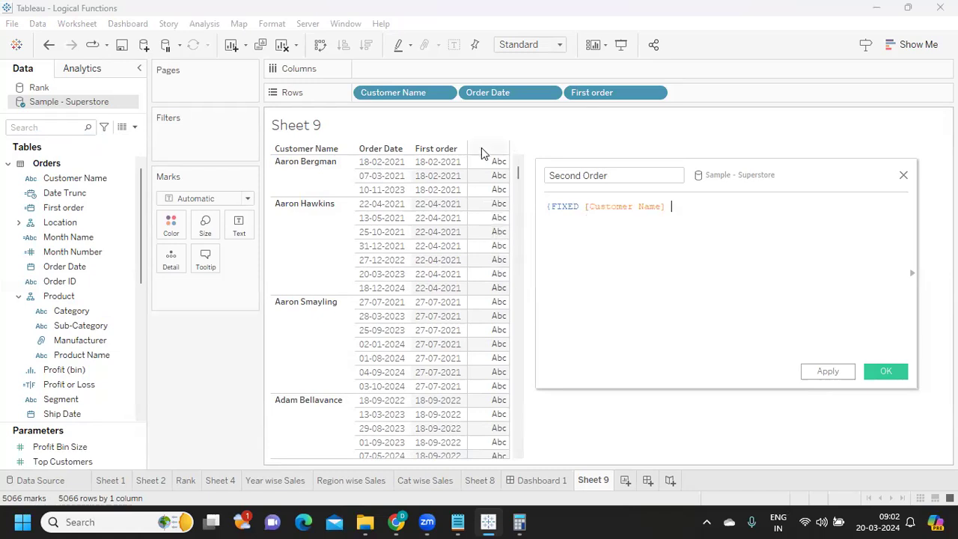
{"action": "type", "text": " min"}
{"action": "key", "text": "Return"}
{"action": "type", "text": "ord"}
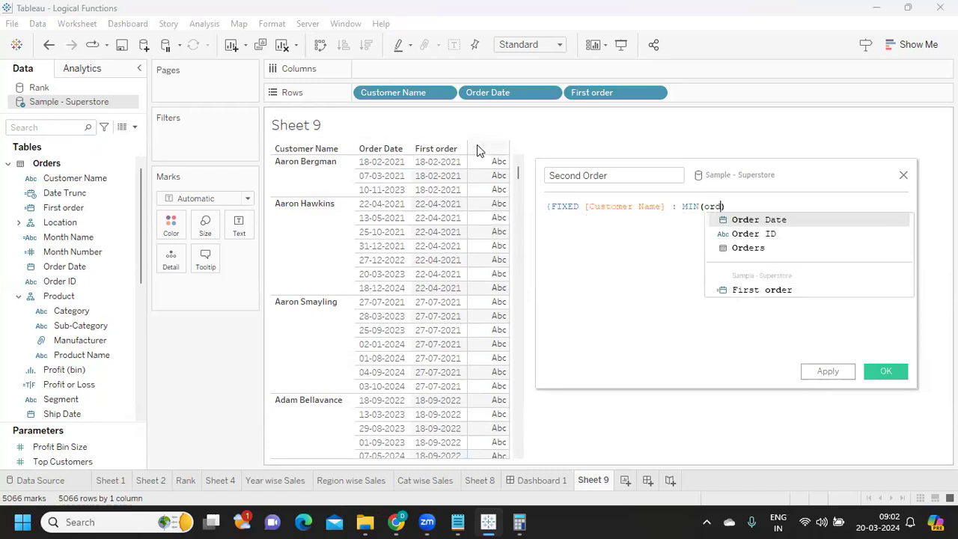
{"action": "key", "text": "Return"}
{"action": "key", "text": "Right"}
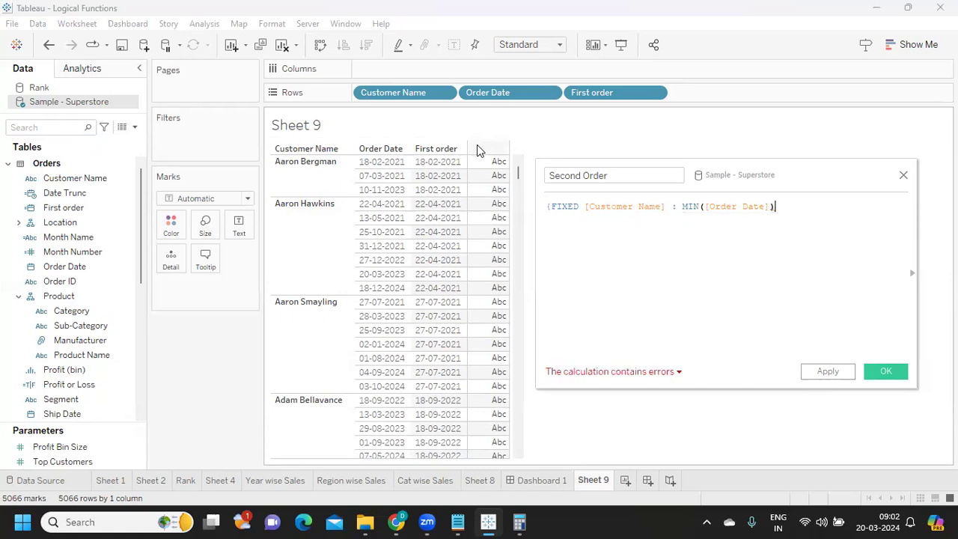
Close the brace, apply Second Order, and add it to Rows as discrete exact dates
{"action": "type", "text": "}"}
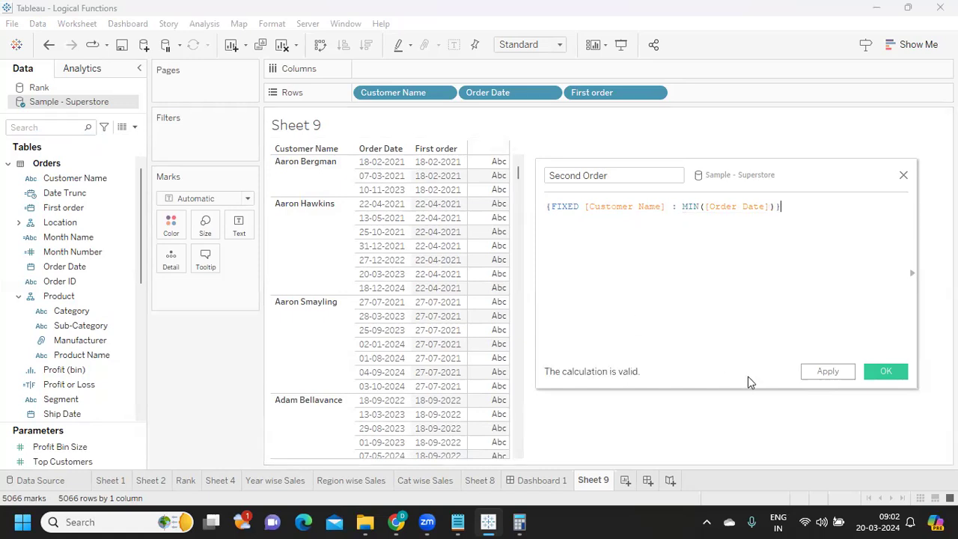
{"action": "left_click", "coordinate": [828, 371]}
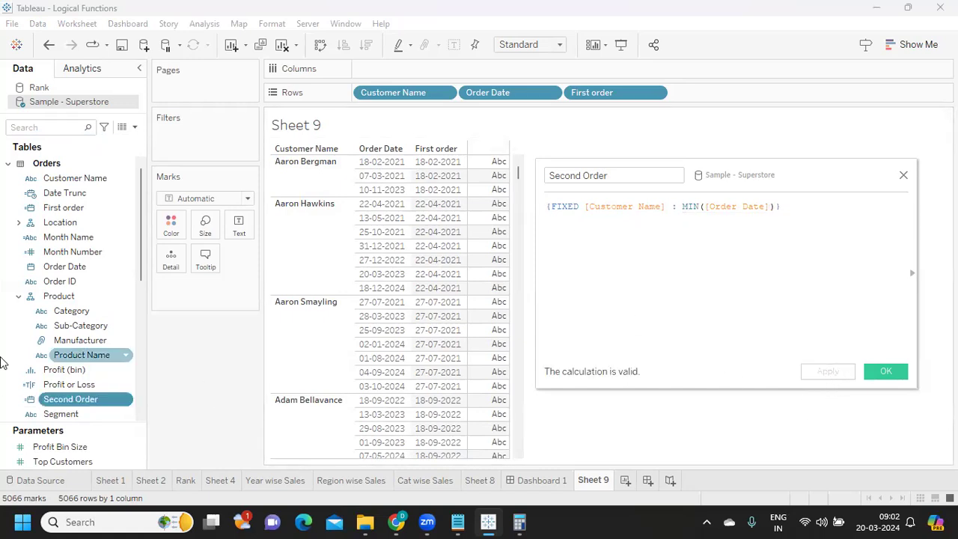
{"action": "mouse_move", "coordinate": [60, 396]}
{"action": "left_mouse_down"}
{"action": "mouse_move", "coordinate": [699, 89]}
{"action": "mouse_move", "coordinate": [714, 91]}
{"action": "mouse_move", "coordinate": [696, 93]}
{"action": "left_mouse_up"}
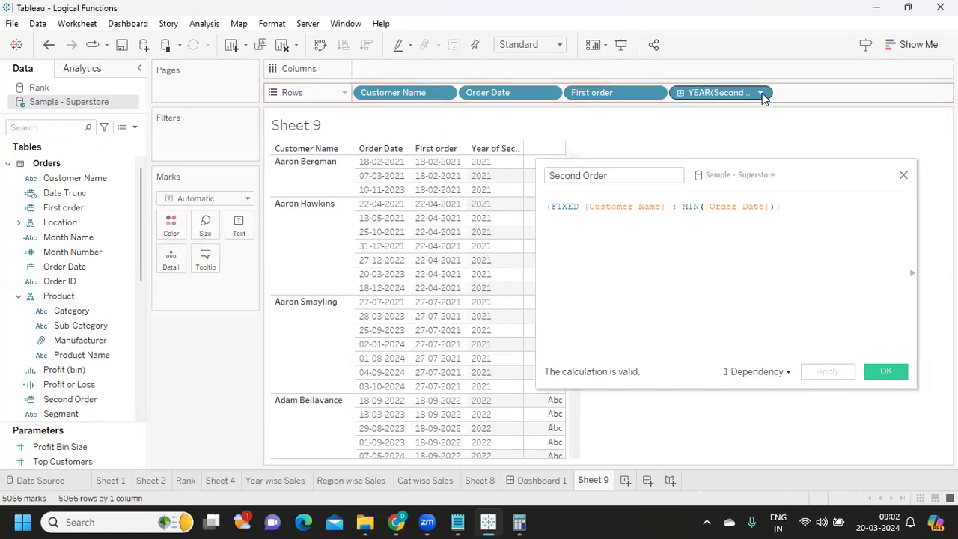
{"action": "left_click", "coordinate": [762, 94]}
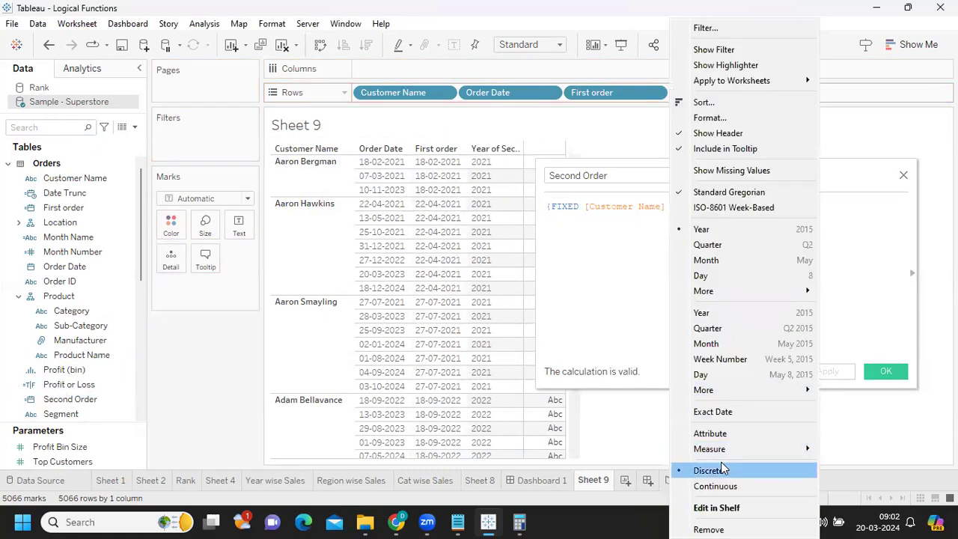
{"action": "left_click", "coordinate": [717, 414]}
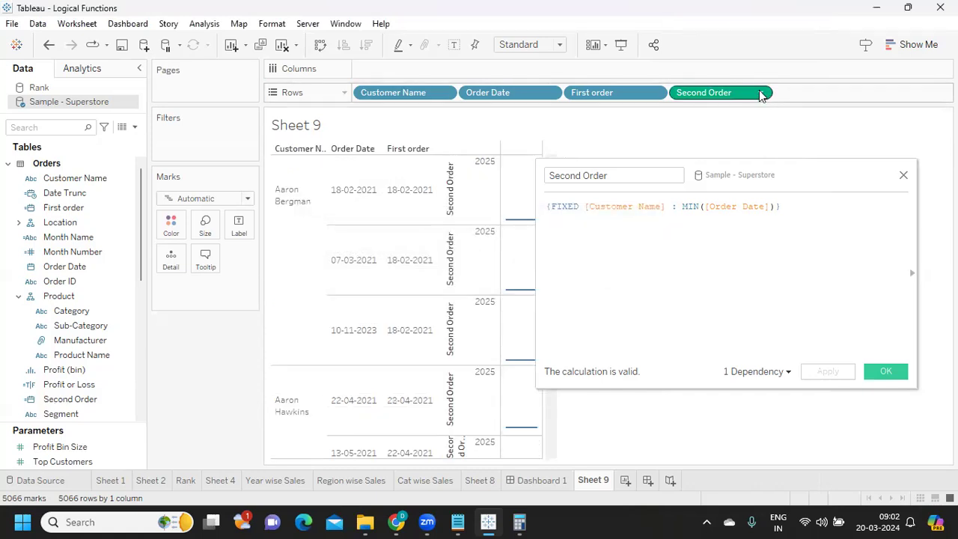
{"action": "left_click", "coordinate": [760, 95]}
{"action": "left_click", "coordinate": [719, 469]}
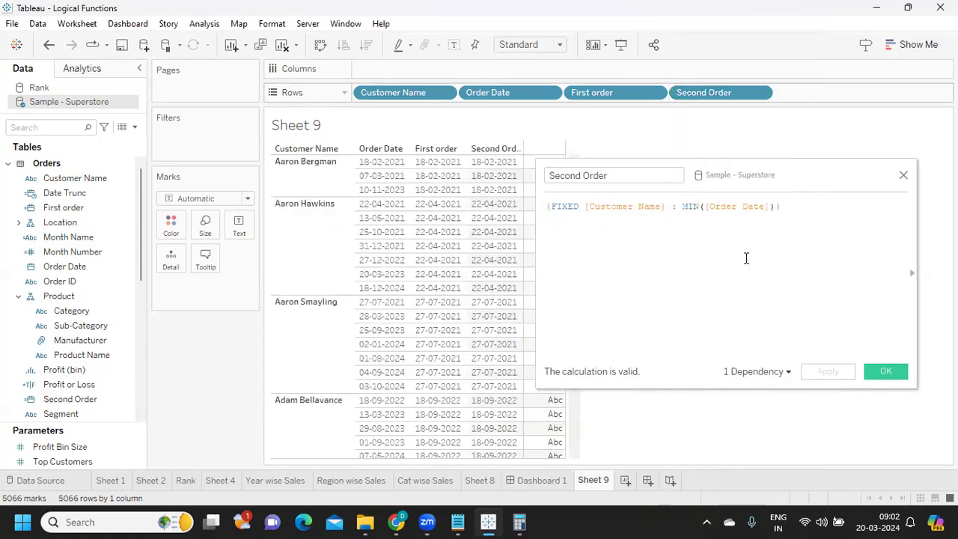
{"action": "left_click_drag", "start_coordinate": [734, 175], "coordinate": [839, 177]}
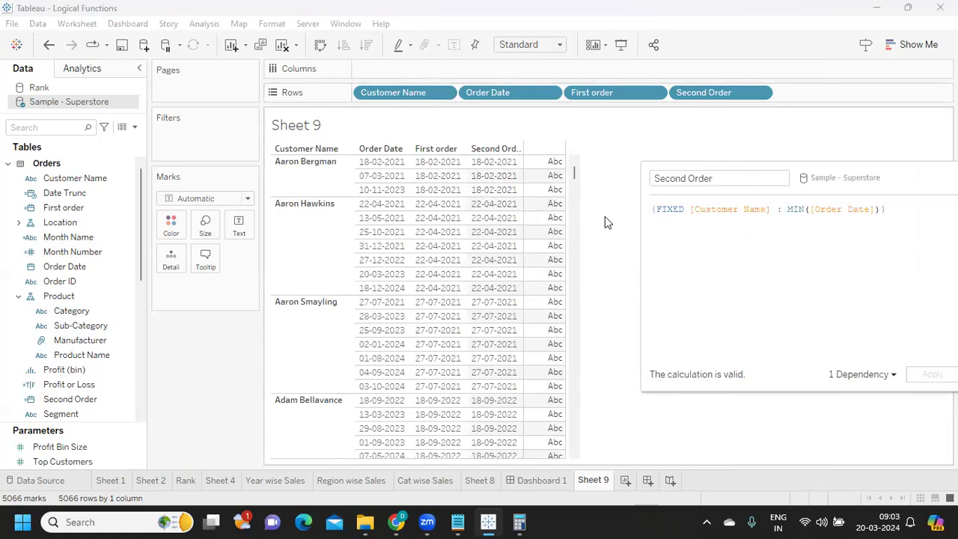
Prefix the FIXED expression with the condition IF [Order Date] >
{"action": "left_click", "coordinate": [653, 214]}
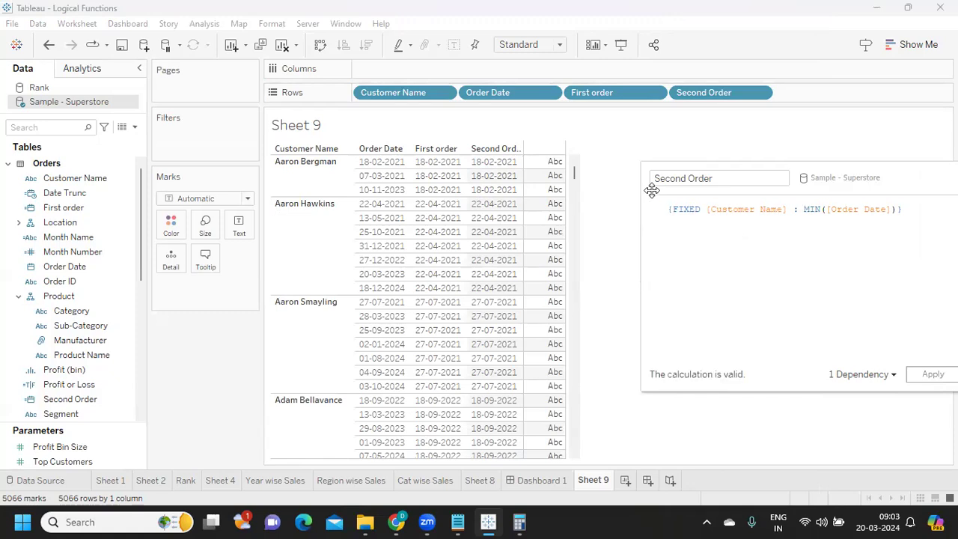
{"action": "type", "text": "IF  or"}
{"action": "key", "text": "Down"}
{"action": "key", "text": "Return"}
{"action": "type", "text": ">"}
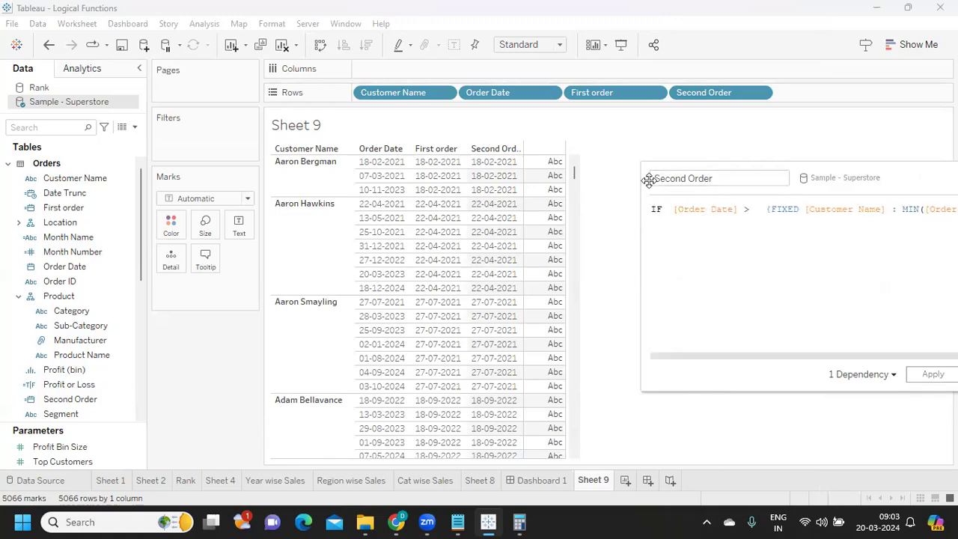
{"action": "key", "text": "Delete"}
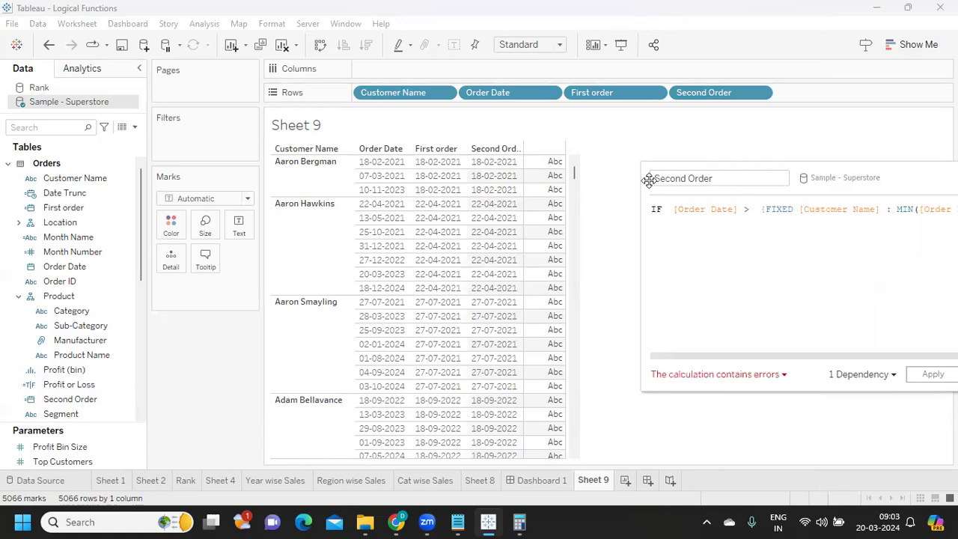
{"action": "key", "text": "Delete"}
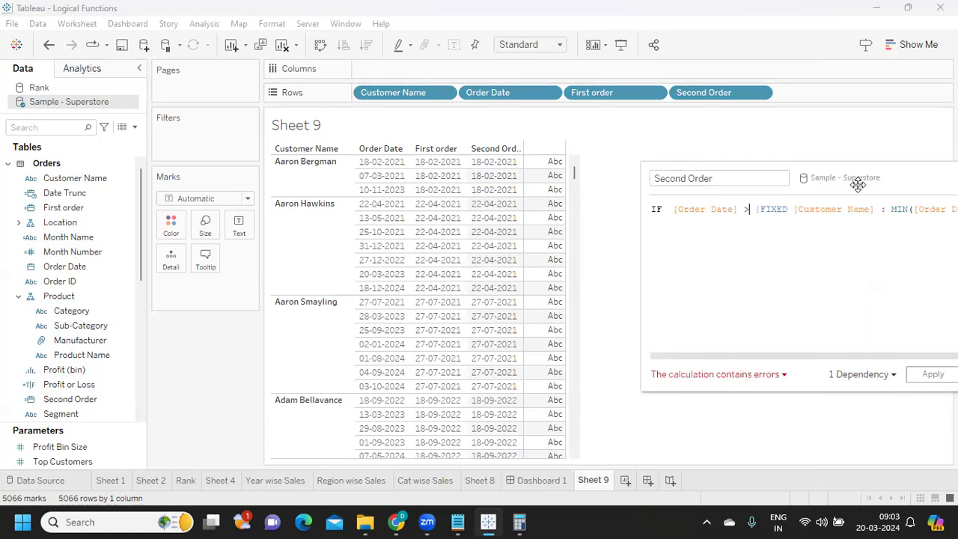
{"action": "left_click_drag", "start_coordinate": [850, 184], "coordinate": [642, 229]}
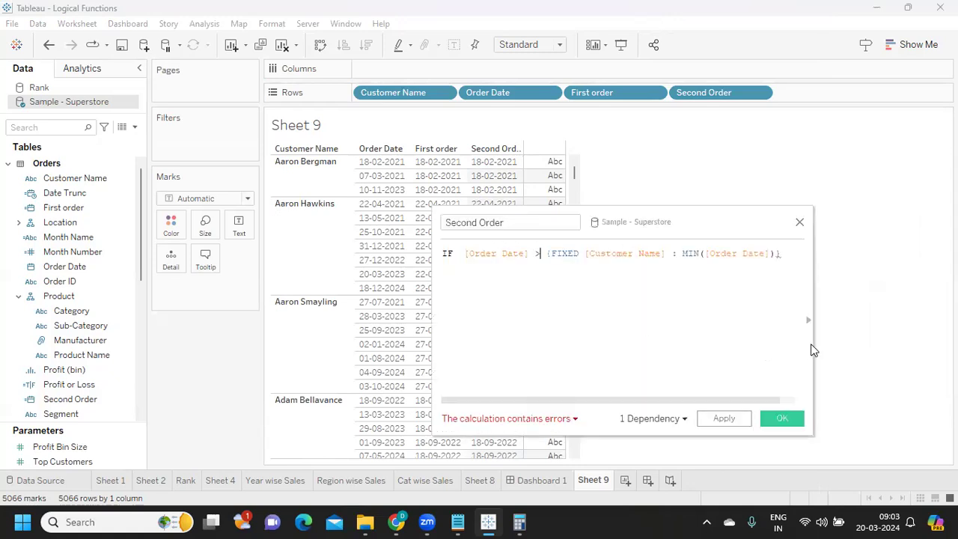
{"action": "left_click_drag", "start_coordinate": [814, 345], "coordinate": [895, 357]}
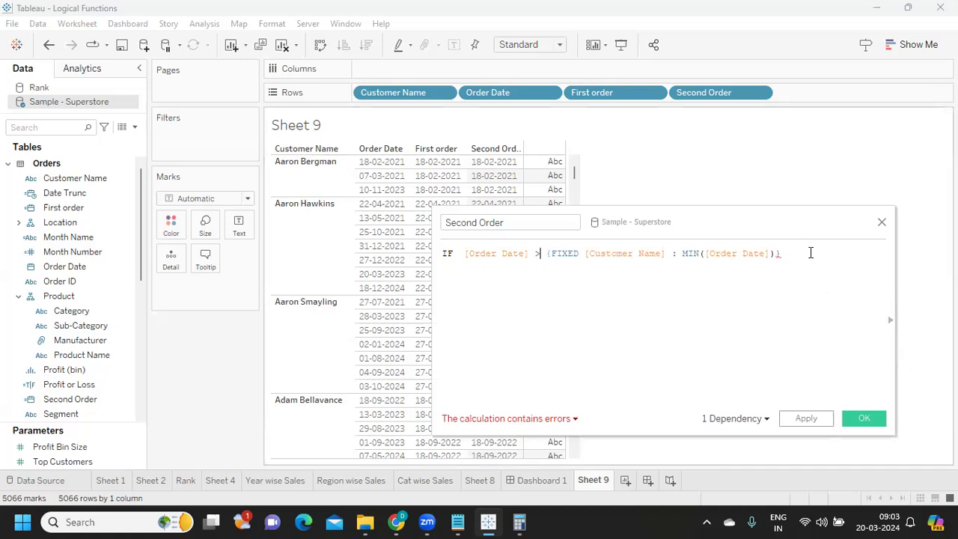
Finish with THEN [Order Date] END and apply the revised Second Order formula
{"action": "type", "text": "[Or"}
{"action": "key", "text": "Return"}
{"action": "type", "text": "end"}
{"action": "key", "text": "Return"}
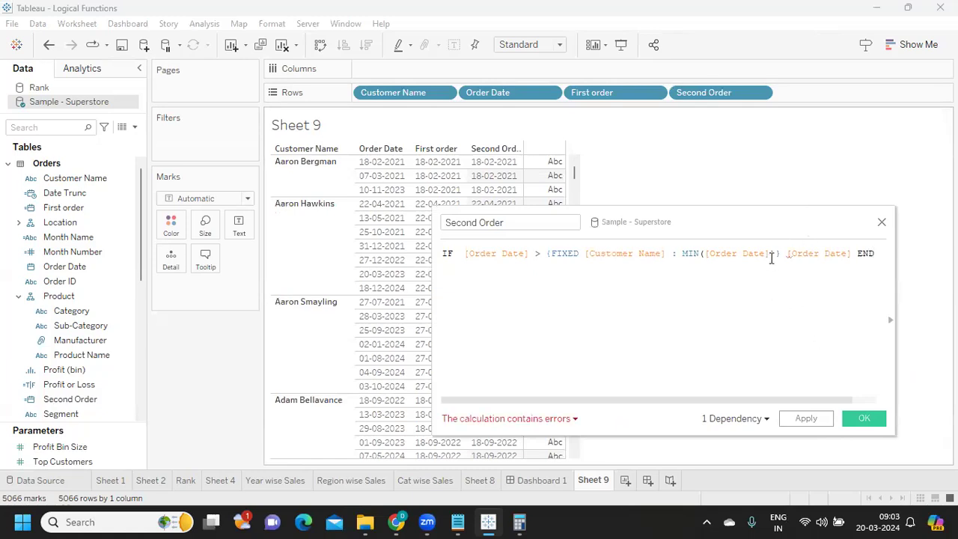
{"action": "left_click", "coordinate": [784, 256]}
{"action": "type", "text": "then"}
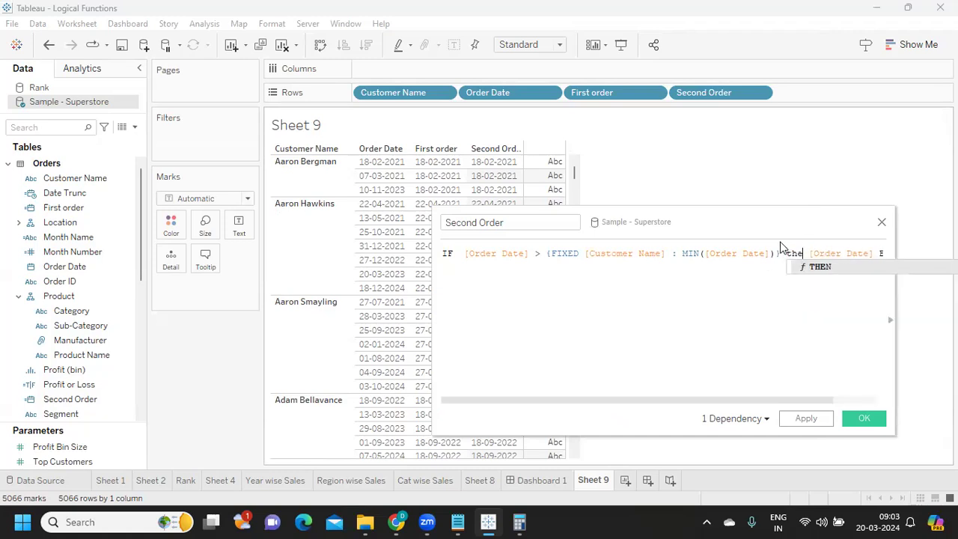
{"action": "key", "text": "Return"}
{"action": "type", "text": "}"}
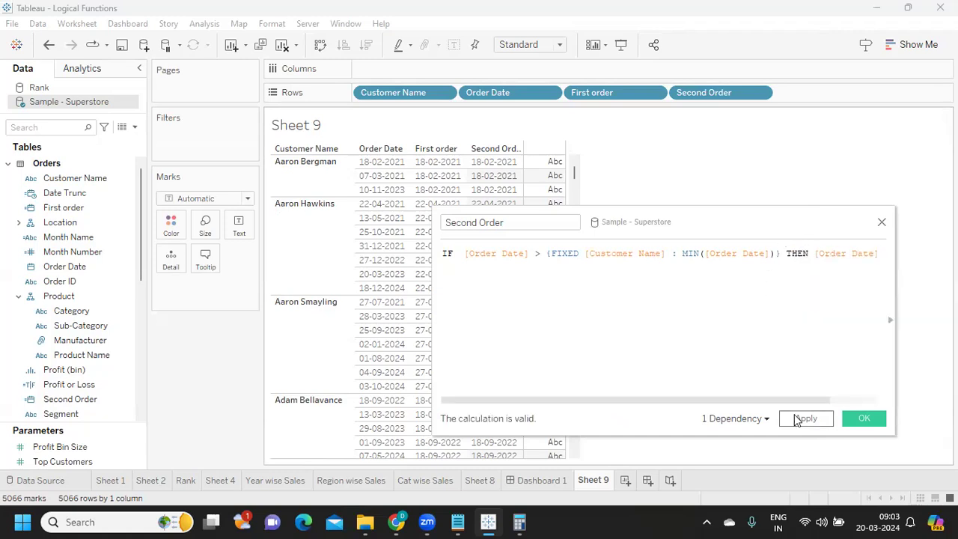
{"action": "left_click", "coordinate": [799, 422]}
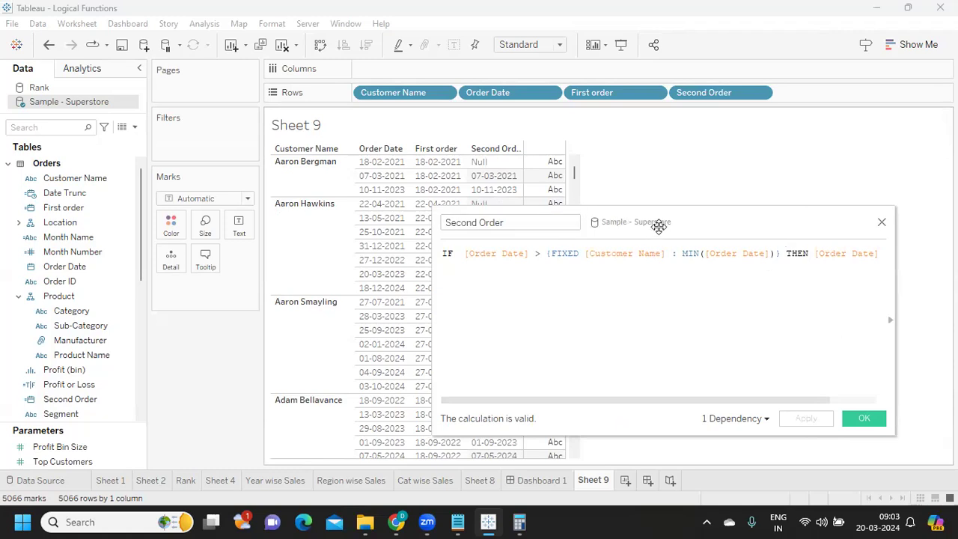
Wrap the IF statement in {FIXED [Customer Name] : MIN( ... )} and add the closing brackets
{"action": "left_click_drag", "start_coordinate": [656, 222], "coordinate": [770, 218]}
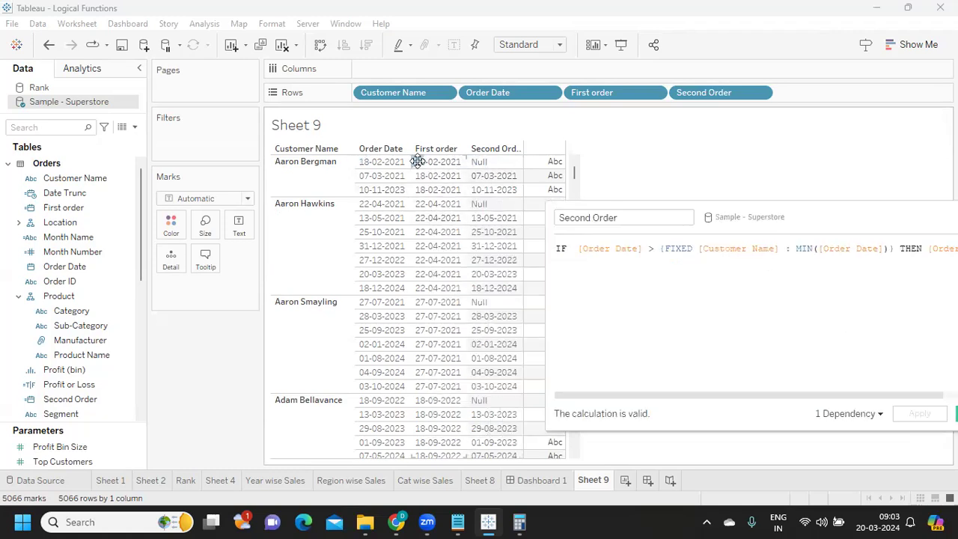
{"action": "left_click", "coordinate": [558, 250]}
{"action": "key", "text": "Return"}
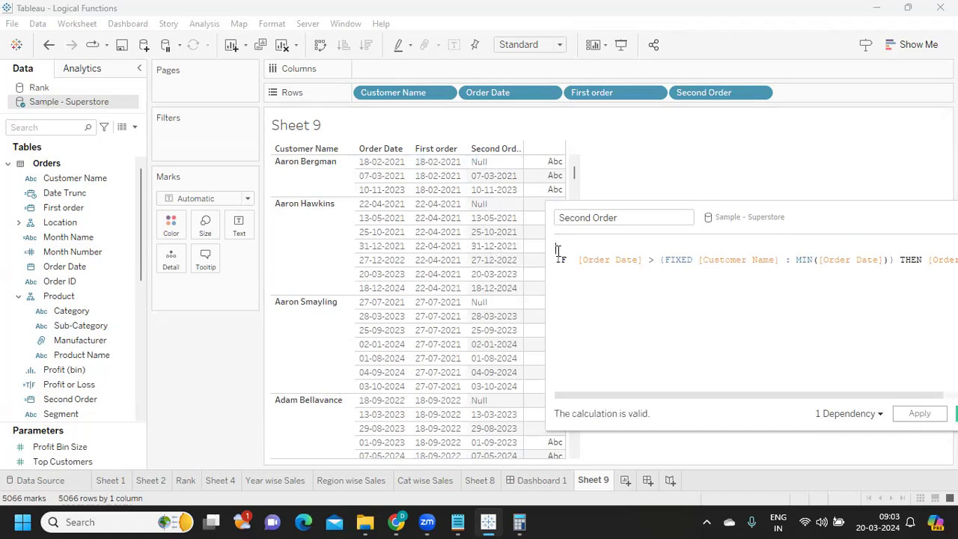
{"action": "type", "text": "{FIXED"}
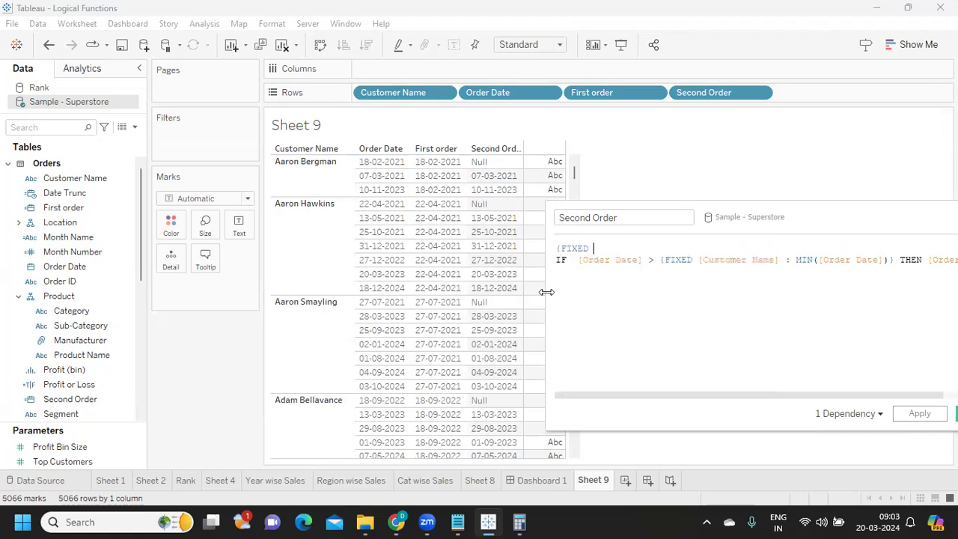
{"action": "type", "text": " [Customer Name] : MIN("}
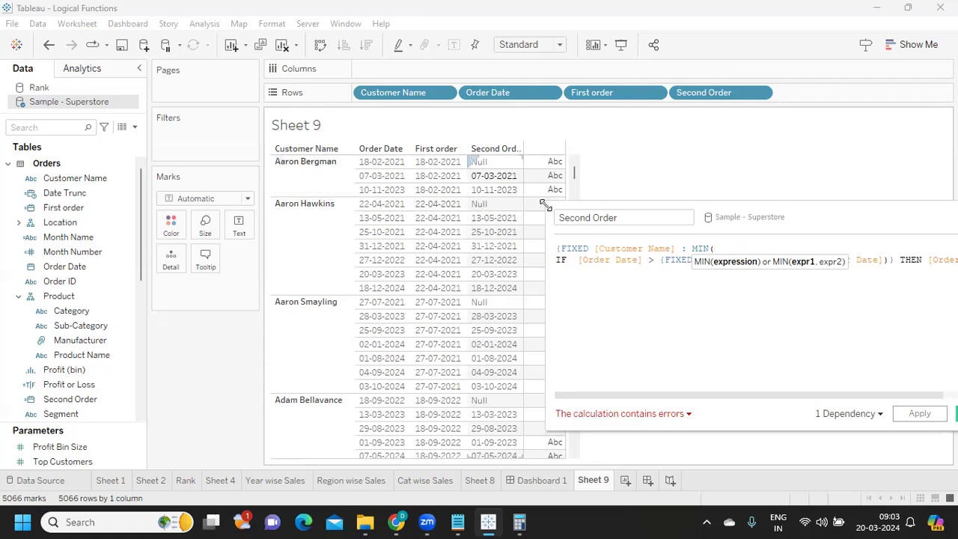
{"action": "left_click_drag", "start_coordinate": [834, 223], "coordinate": [566, 216]}
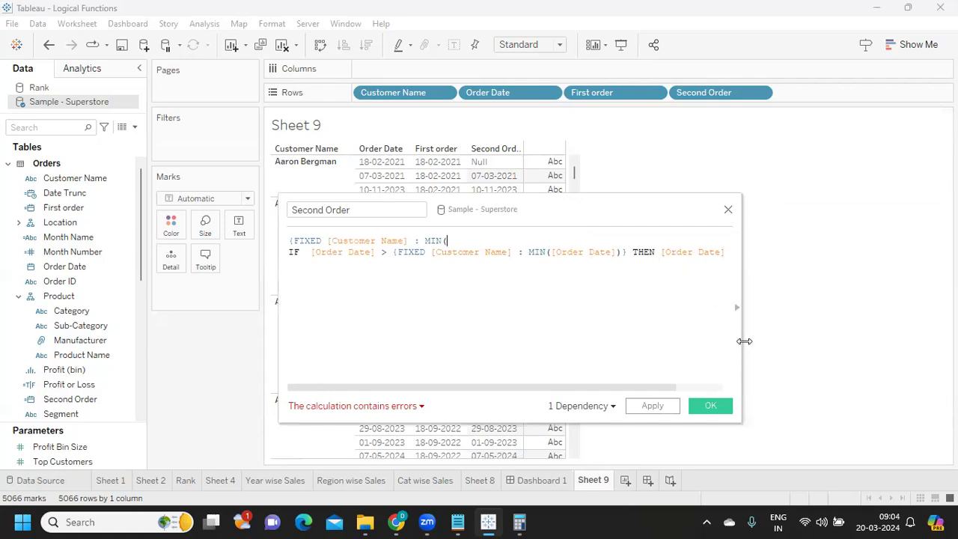
{"action": "left_click_drag", "start_coordinate": [744, 342], "coordinate": [808, 344]}
{"action": "left_click", "coordinate": [774, 258]}
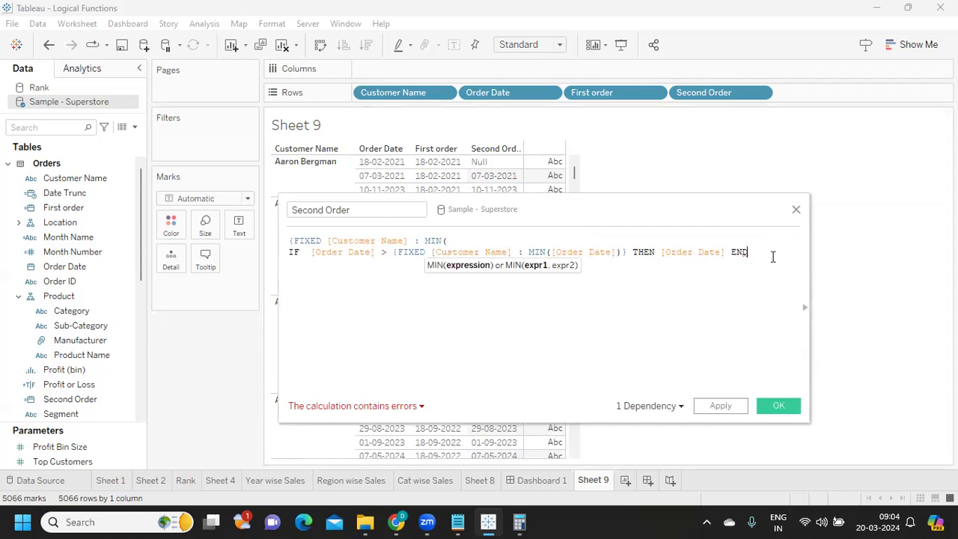
{"action": "type", "text": ")"}
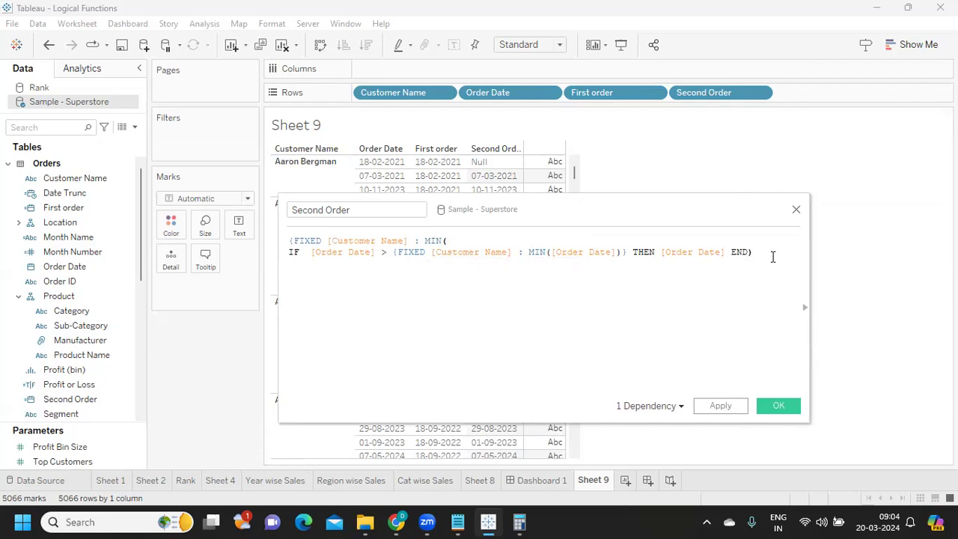
{"action": "type", "text": ")"}
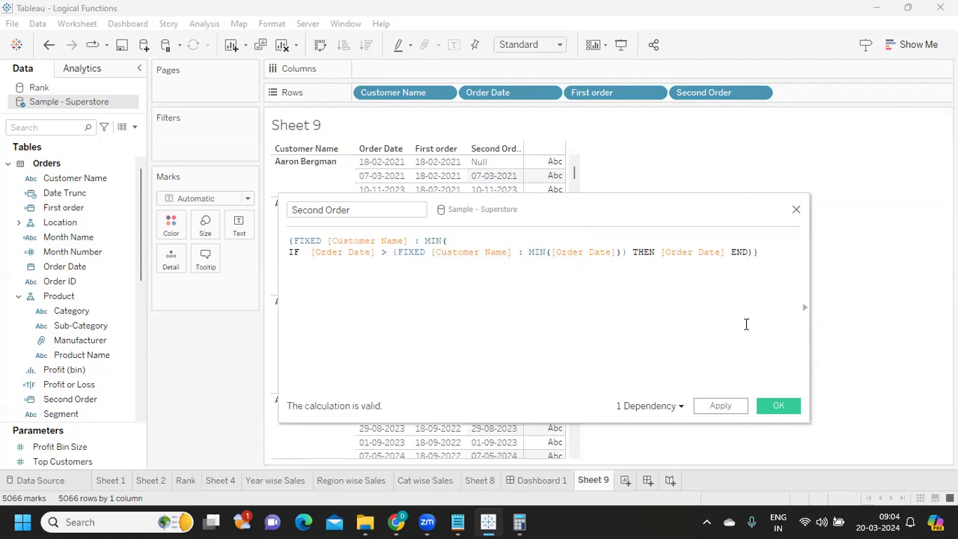
{"action": "left_click", "coordinate": [720, 406]}
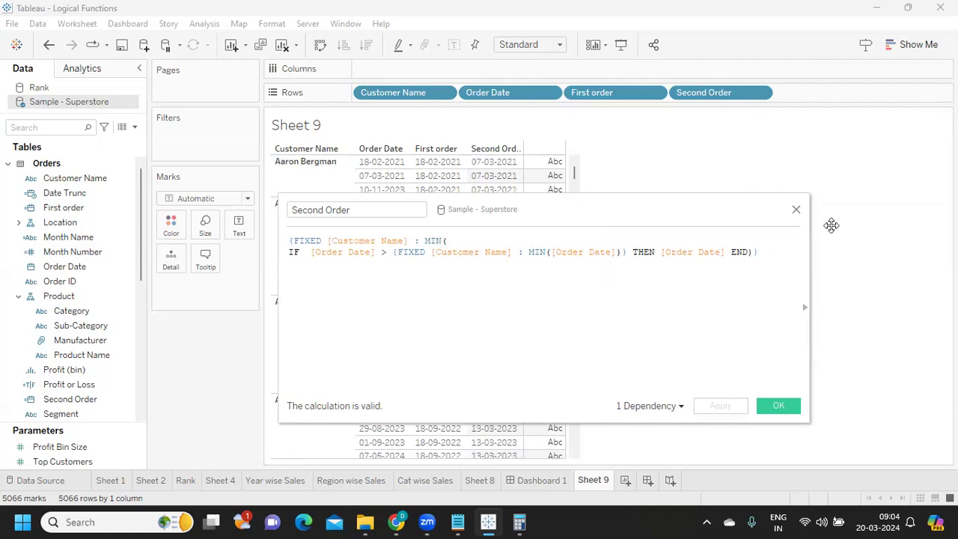
{"action": "left_click_drag", "start_coordinate": [601, 211], "coordinate": [836, 226]}
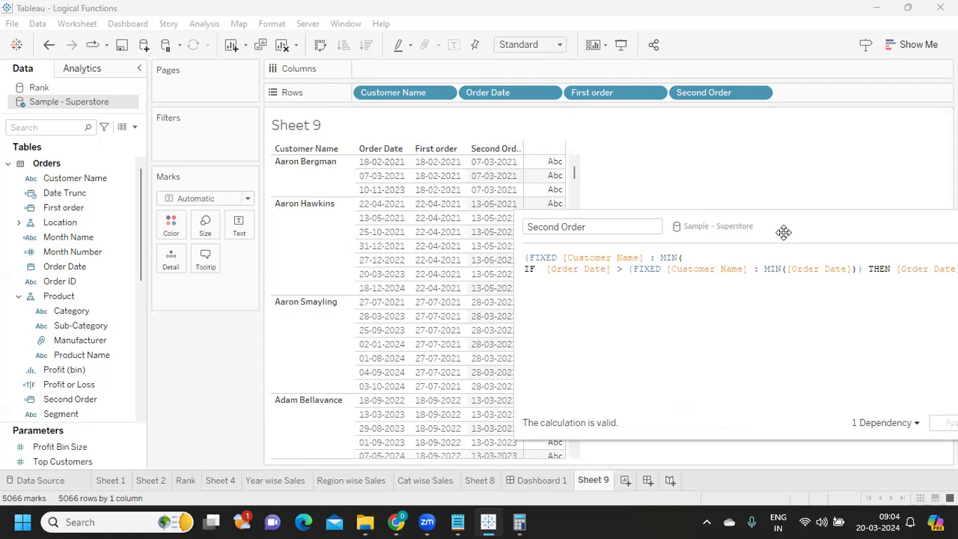
{"action": "left_click_drag", "start_coordinate": [778, 232], "coordinate": [547, 244]}
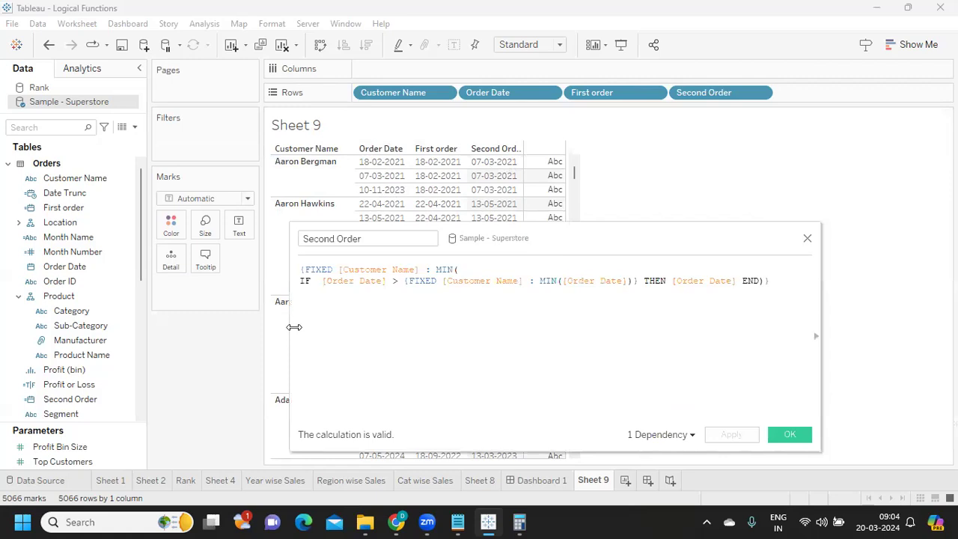
{"action": "left_click_drag", "start_coordinate": [288, 327], "coordinate": [182, 327]}
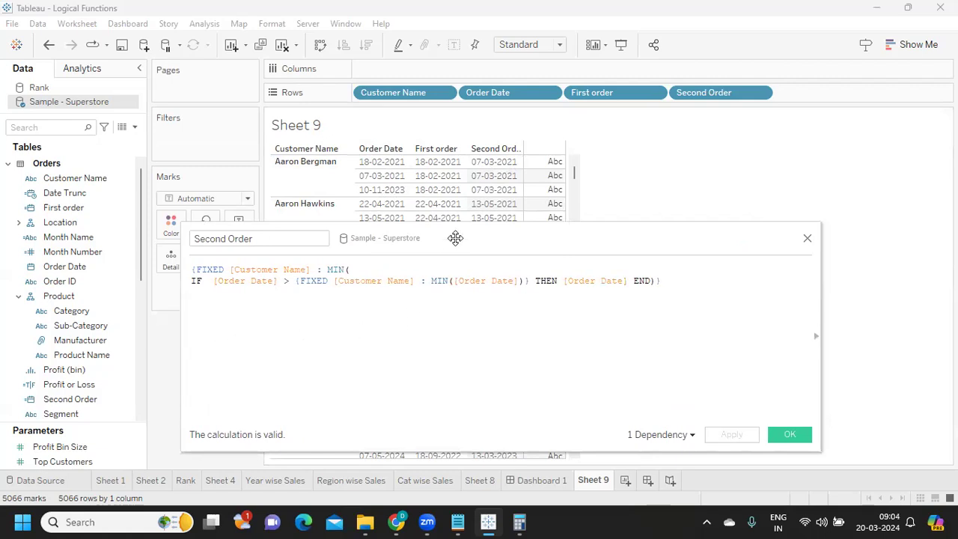
{"action": "left_click_drag", "start_coordinate": [455, 238], "coordinate": [437, 176]}
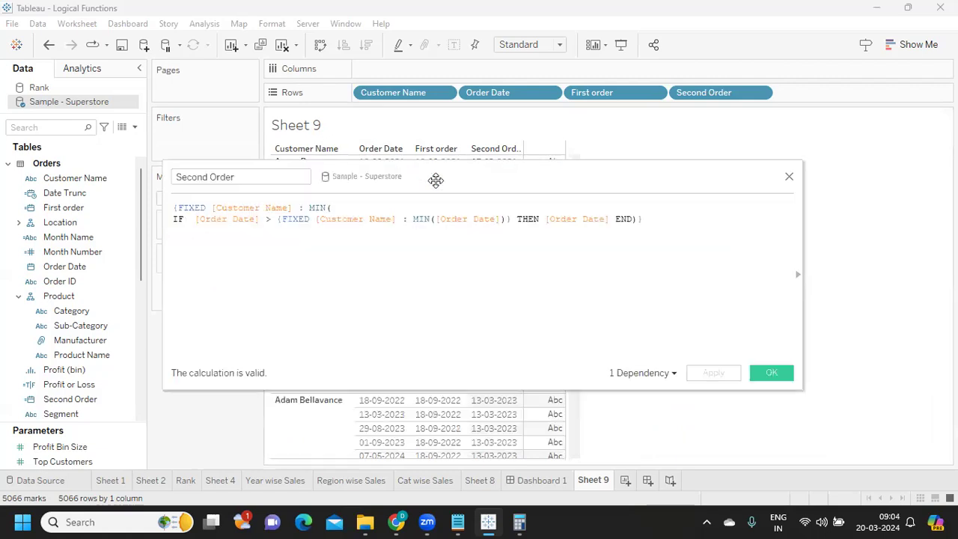